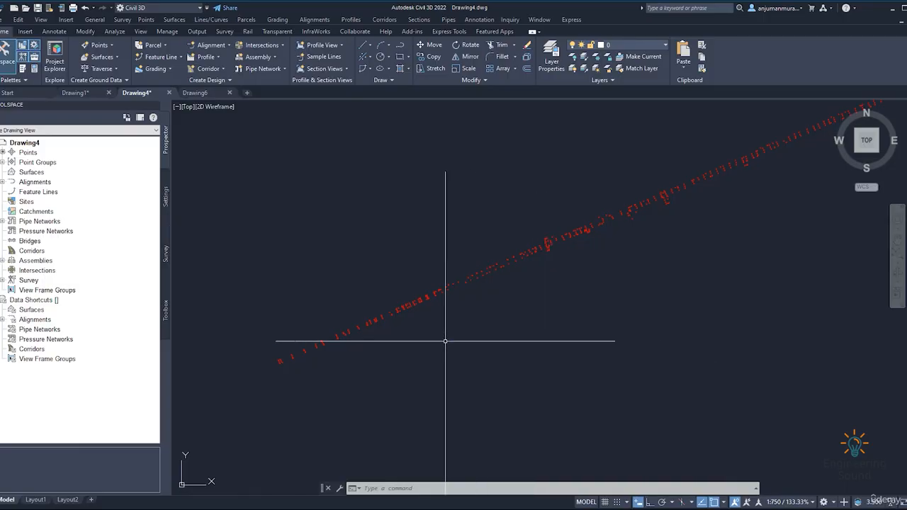
scroll(411, 338, down, 2)
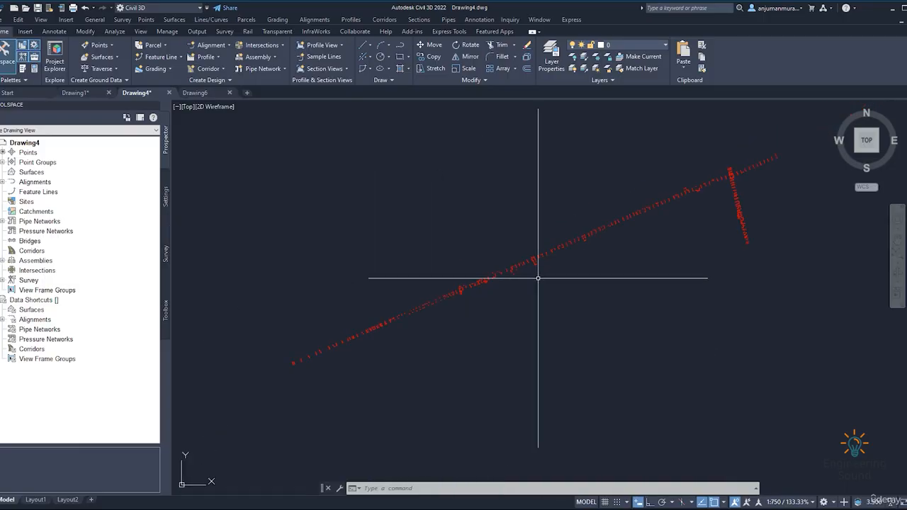
scroll(543, 277, up, 2)
scroll(529, 285, down, 2)
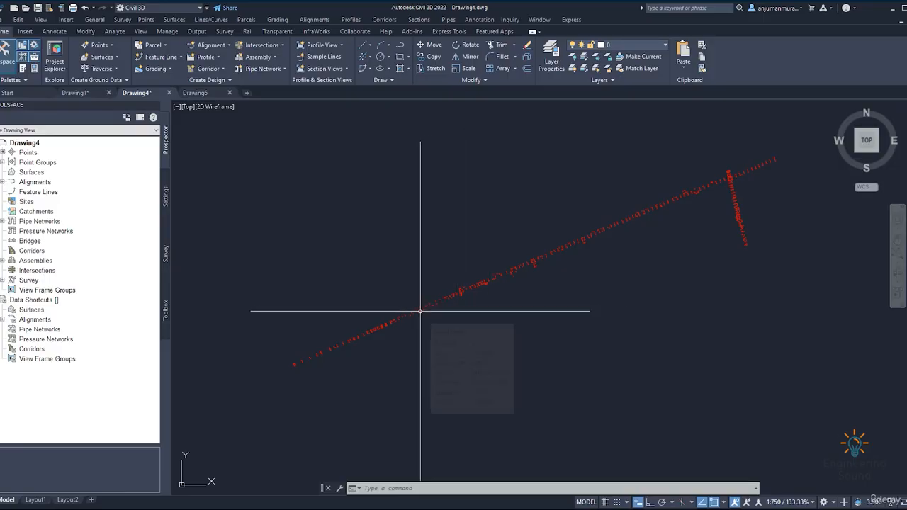
scroll(391, 328, up, 2)
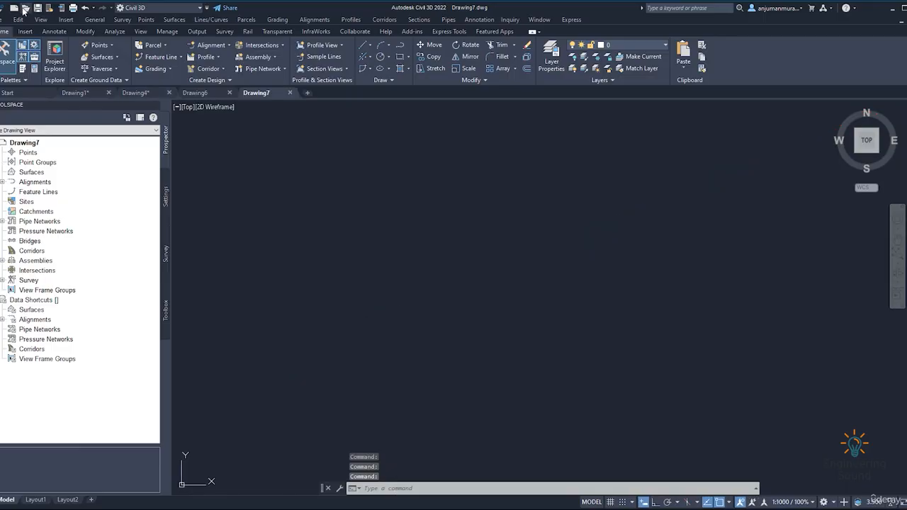
Open the drawing Complete Project Topo Data.dwg, continuing past the foreign DWG notice.
click(25, 7)
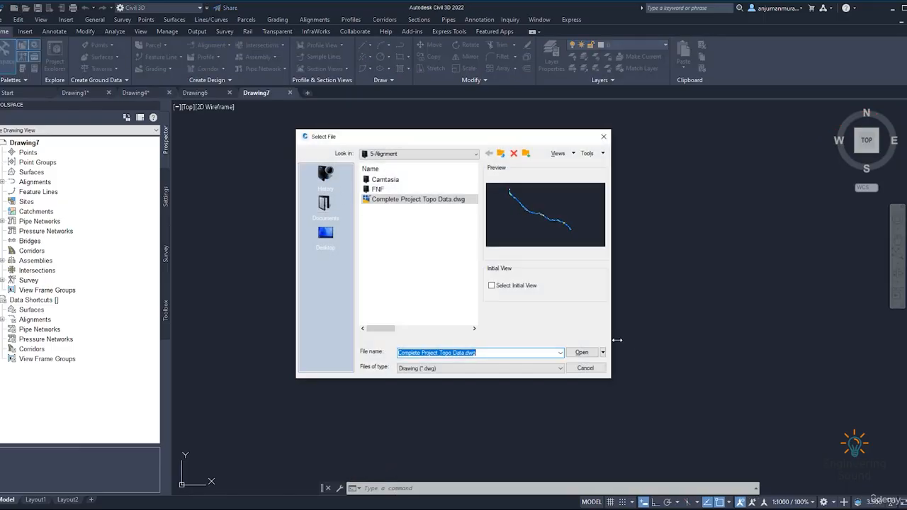
click(581, 352)
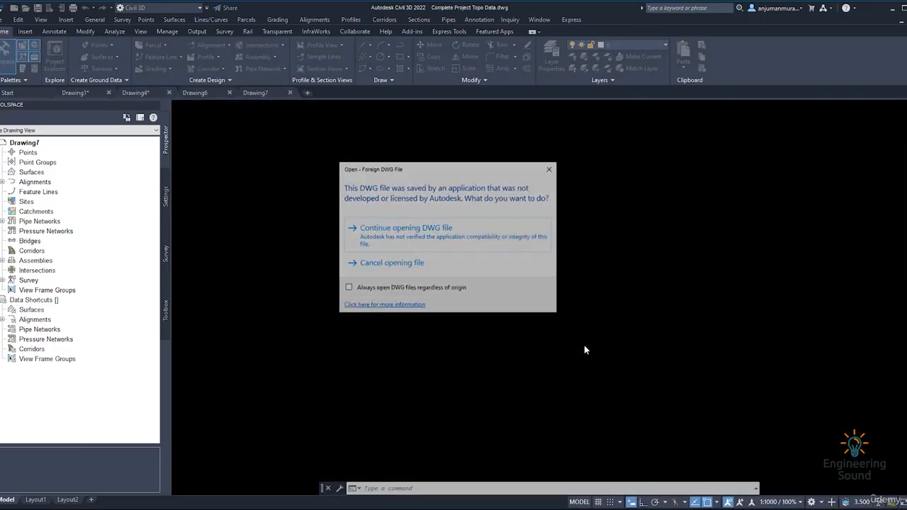
click(420, 232)
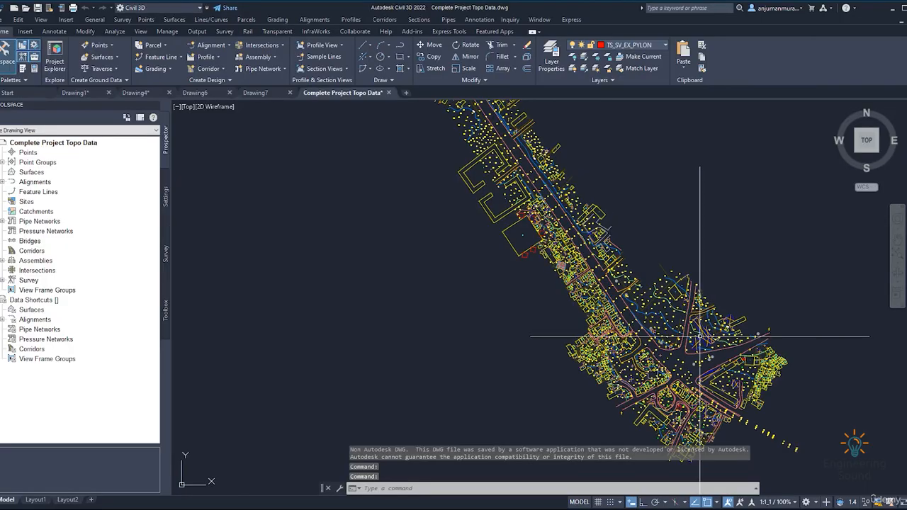
Examine the road junction at the southeastern end of the topographic survey and the buildings along the adjoining road.
scroll(651, 303, up, 5)
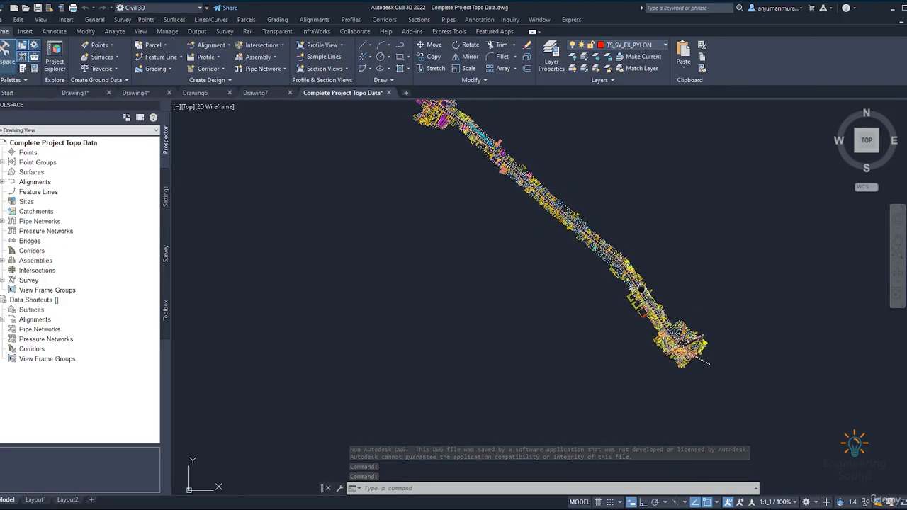
scroll(652, 303, down, 5)
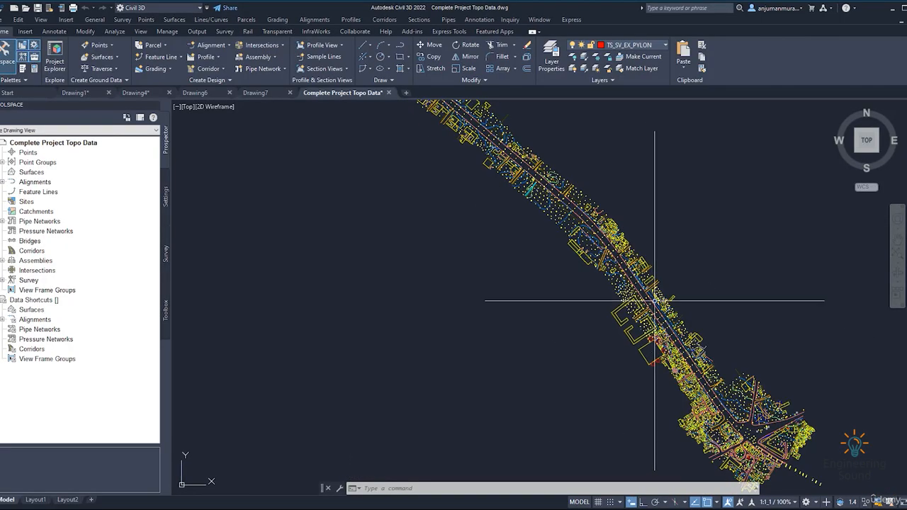
scroll(602, 291, up, 5)
scroll(602, 292, up, 1)
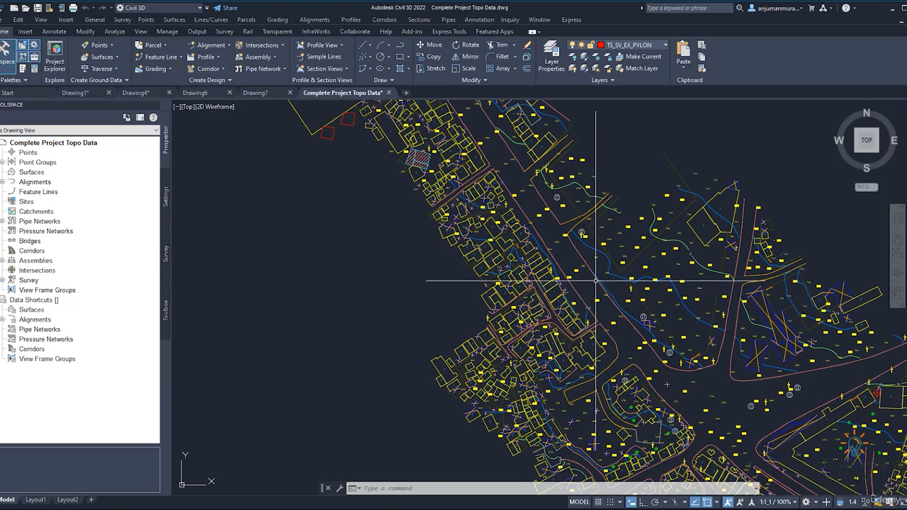
scroll(597, 279, down, 1)
middle_drag(454, 123, 657, 354)
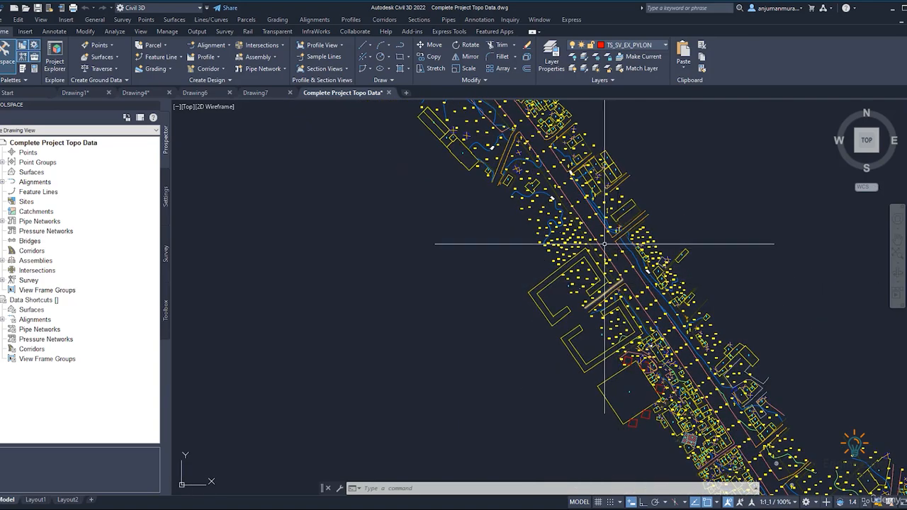
middle_drag(529, 151, 617, 290)
scroll(615, 291, down, 3)
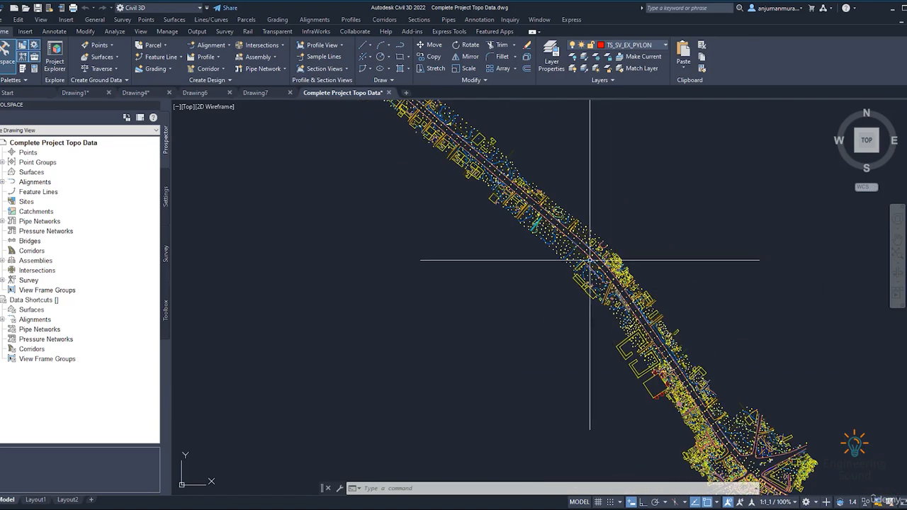
Follow the road corridor northwest from the junction, examining the spot elevations, contour lines, buildings and side roads.
scroll(590, 260, up, 4)
middle_drag(548, 243, 665, 369)
middle_drag(386, 159, 616, 368)
middle_drag(425, 191, 583, 334)
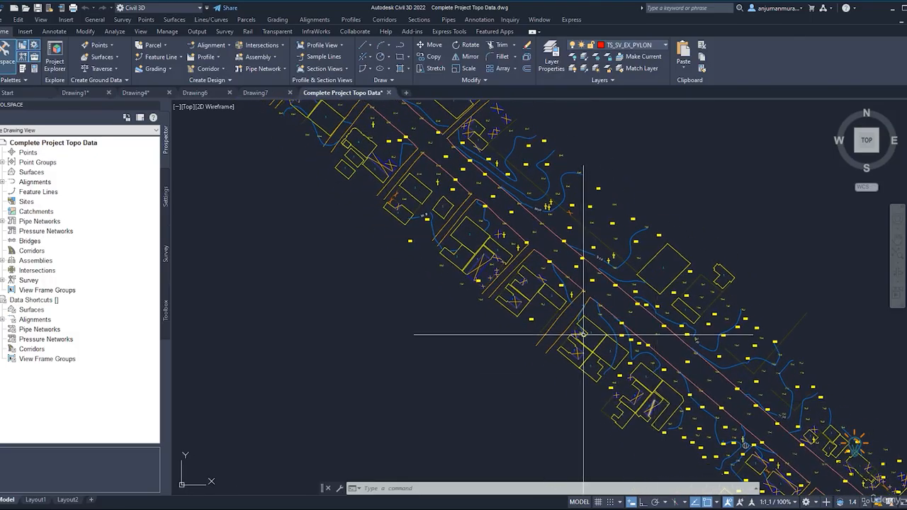
middle_drag(439, 217, 543, 322)
scroll(509, 281, up, 8)
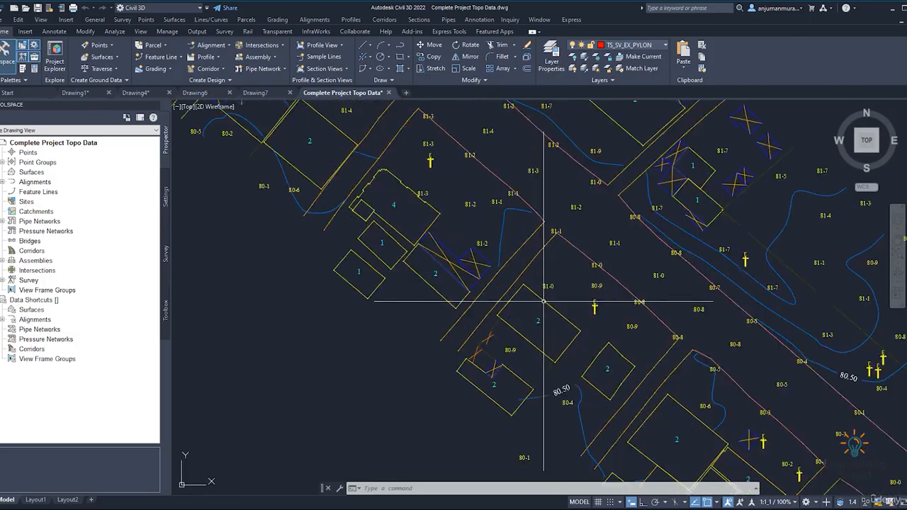
scroll(587, 283, down, 8)
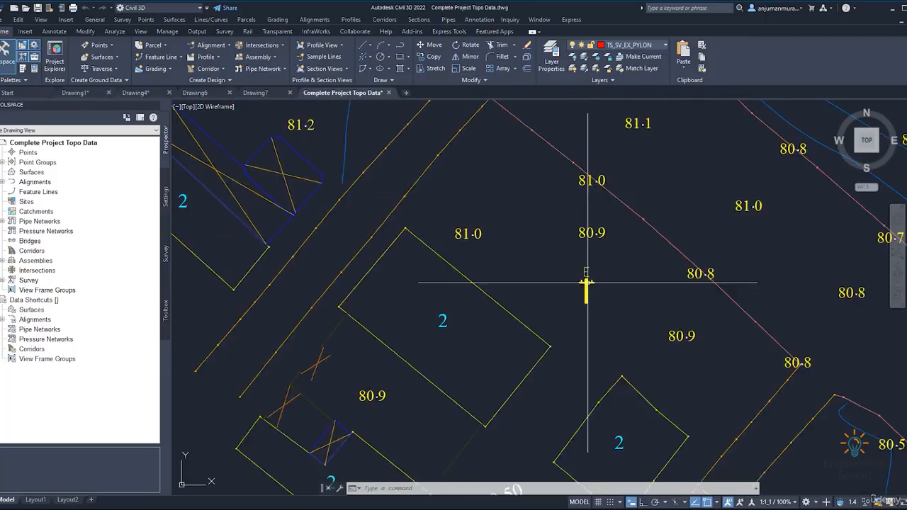
middle_drag(587, 283, 545, 329)
scroll(544, 330, up, 2)
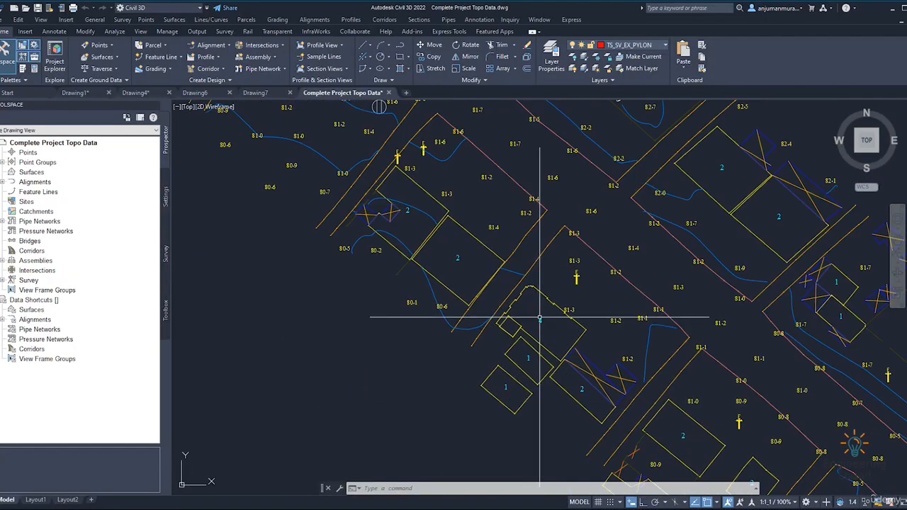
middle_drag(475, 267, 609, 432)
scroll(549, 326, down, 5)
middle_drag(540, 341, 691, 479)
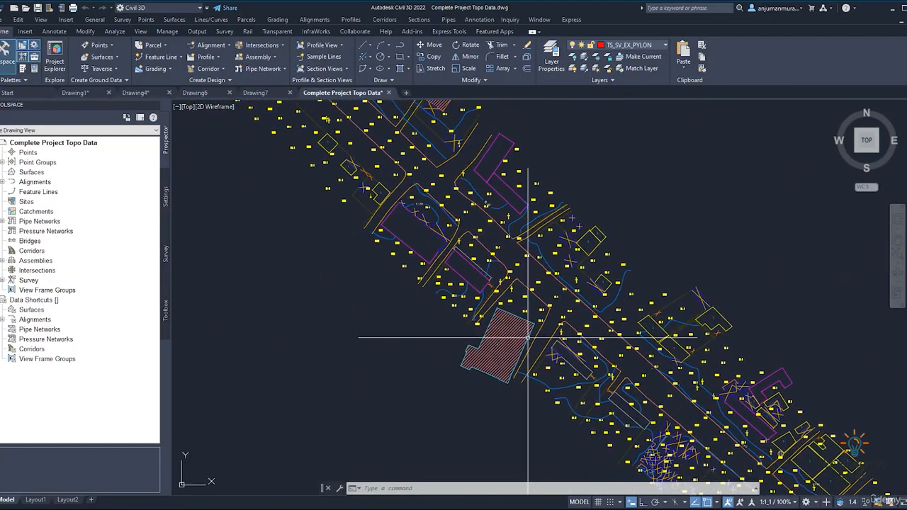
middle_drag(514, 316, 583, 419)
middle_drag(474, 282, 524, 343)
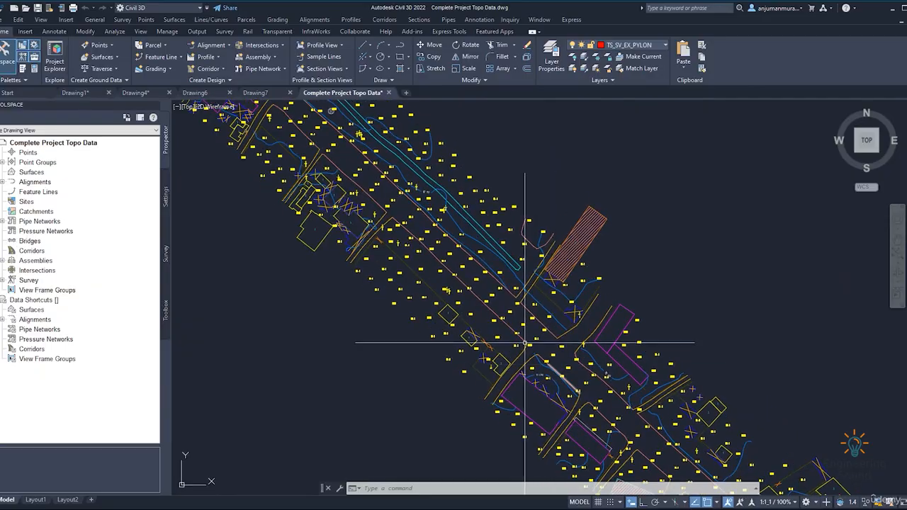
middle_drag(417, 241, 551, 355)
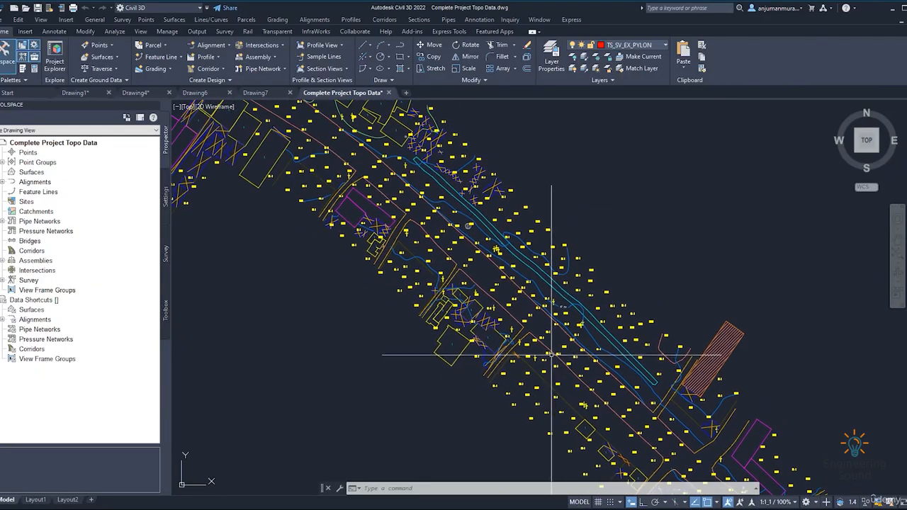
Review the overall route of the surveyed road and its junctions, comparing the full extent with the southeastern end.
scroll(553, 352, down, 3)
scroll(554, 350, down, 5)
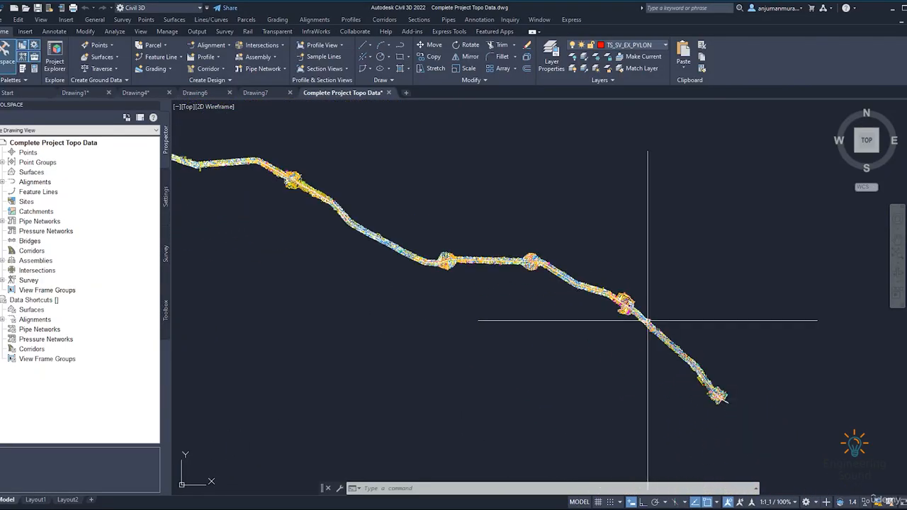
middle_drag(582, 327, 658, 381)
mouse_move(488, 316)
middle_down()
mouse_move(571, 364)
mouse_move(491, 330)
mouse_move(423, 281)
middle_up()
middle_drag(667, 360, 526, 324)
scroll(622, 351, up, 4)
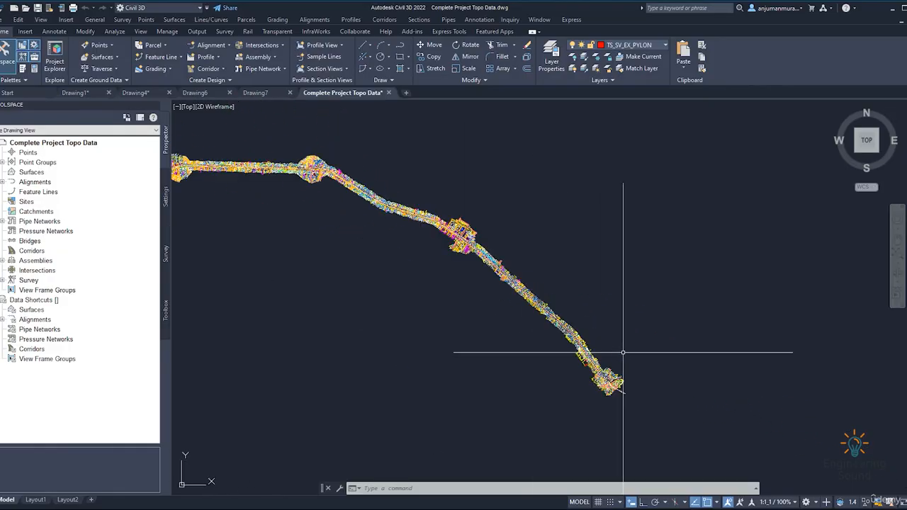
scroll(606, 363, up, 4)
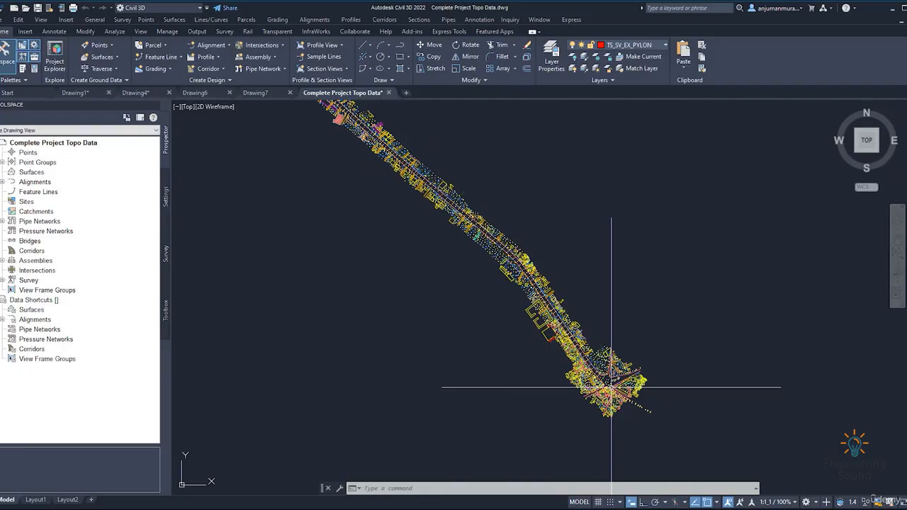
scroll(610, 386, up, 3)
scroll(461, 390, down, 3)
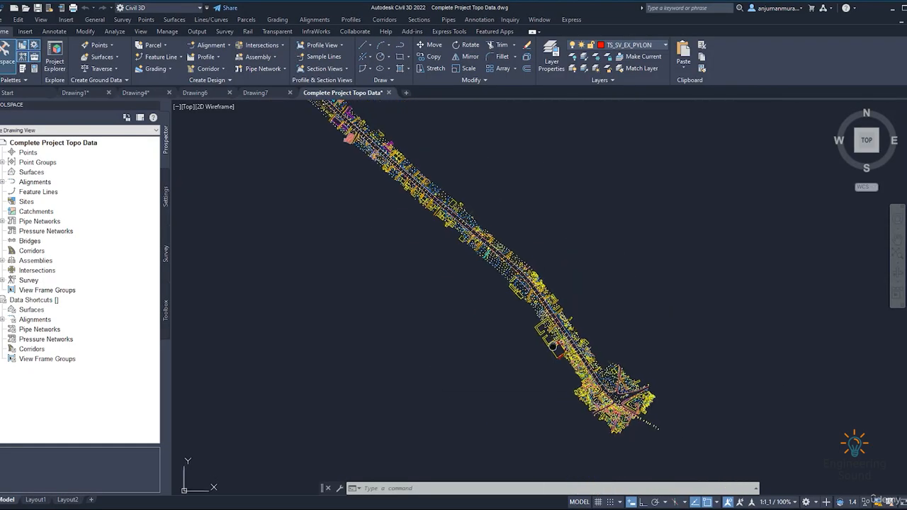
middle_drag(553, 347, 772, 509)
scroll(530, 314, down, 5)
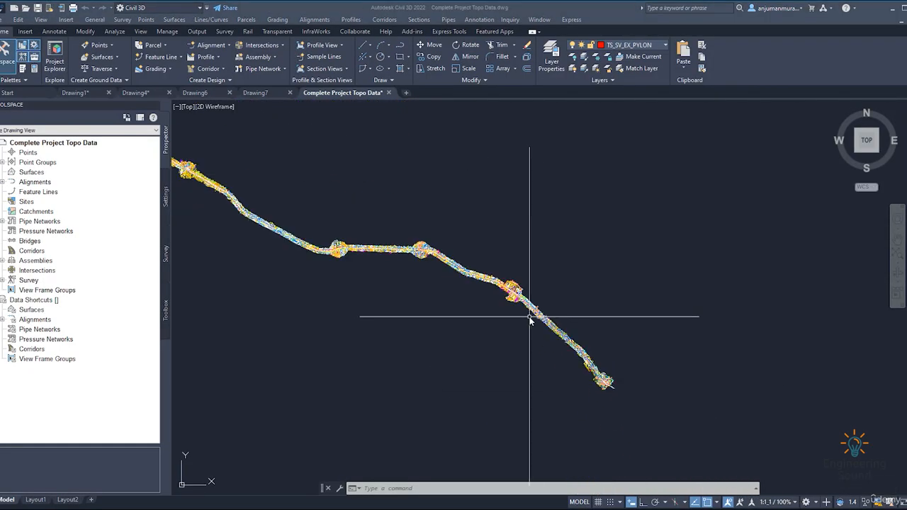
mouse_move(580, 352)
middle_down()
mouse_move(680, 403)
mouse_move(719, 437)
middle_up()
Inspect the spot elevations and contour lines beside a straight stretch of the surveyed road.
scroll(787, 425, up, 2)
scroll(617, 371, up, 3)
middle_drag(527, 295, 612, 397)
scroll(508, 308, up, 2)
scroll(508, 309, up, 6)
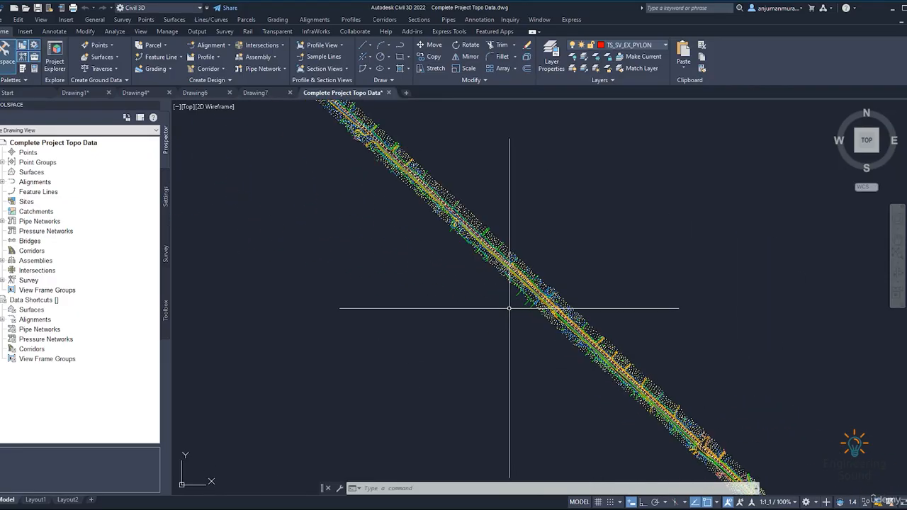
scroll(532, 326, down, 6)
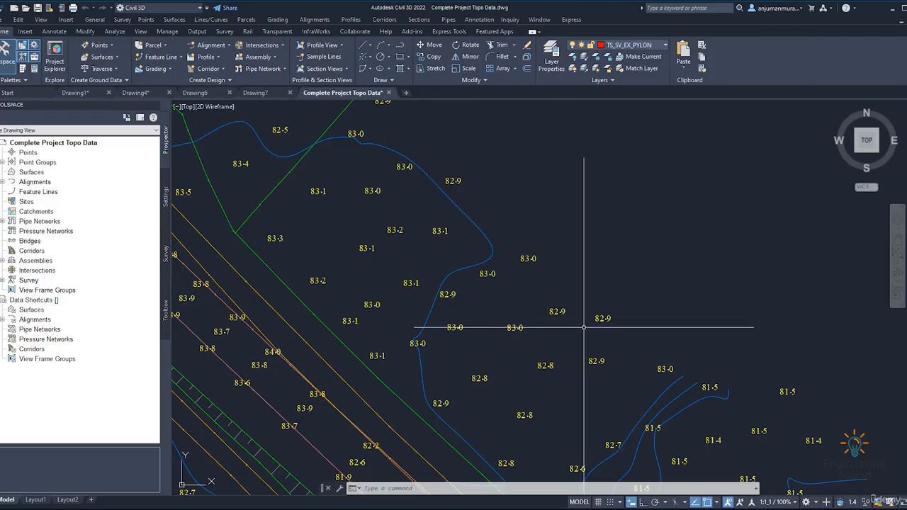
scroll(526, 333, down, 3)
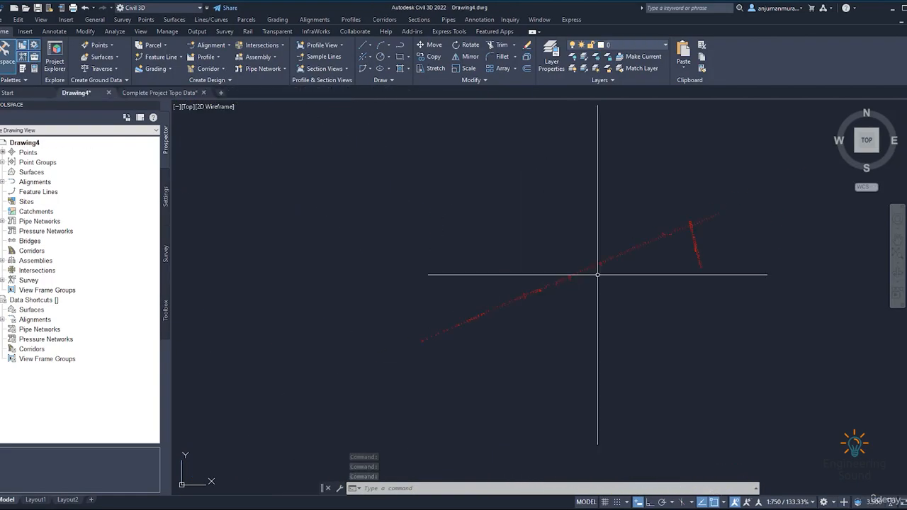
Review the extent of the red survey points in Drawing4, from the southwestern end to the eastern branch.
scroll(602, 273, up, 2)
scroll(589, 271, down, 2)
middle_drag(589, 260, 609, 229)
middle_drag(497, 283, 549, 262)
scroll(454, 304, up, 4)
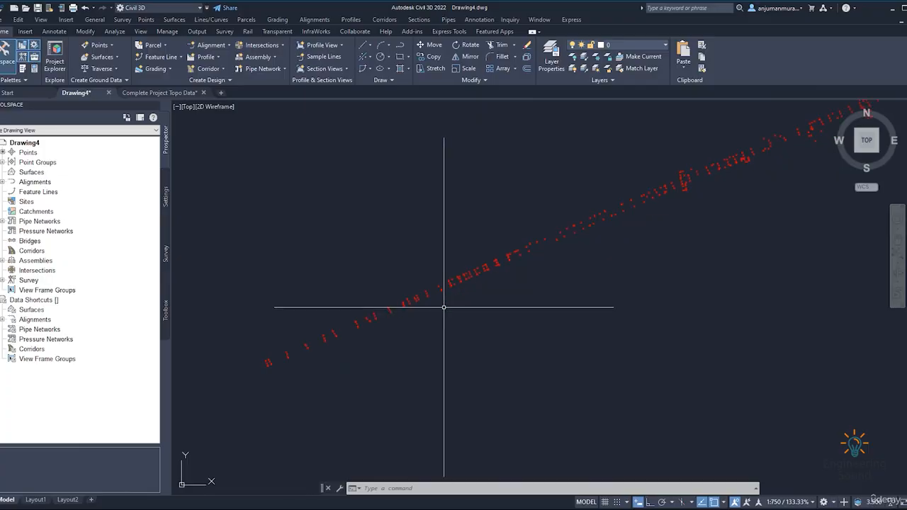
scroll(596, 280, down, 4)
middle_drag(728, 248, 642, 265)
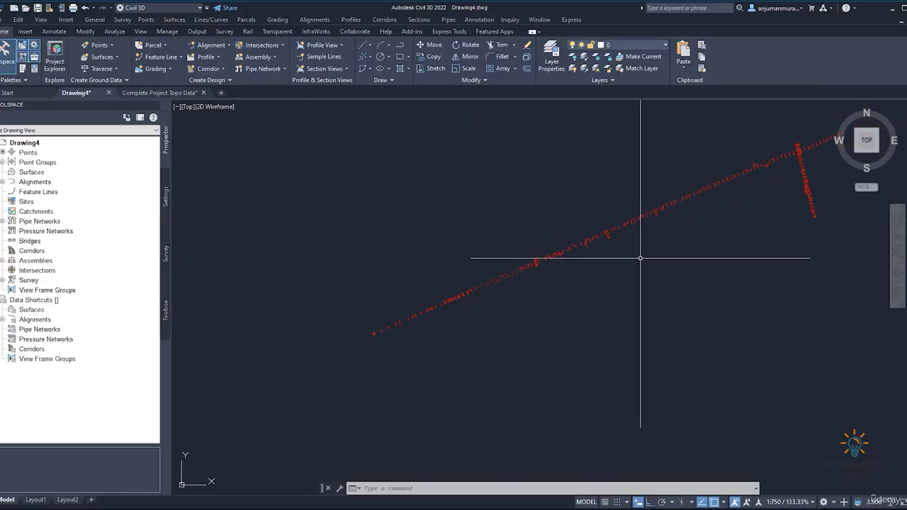
Create a TIN surface named EG in Drawing4 with the surface style Contours 1m and 5m (Design).
right_click(28, 173)
click(64, 178)
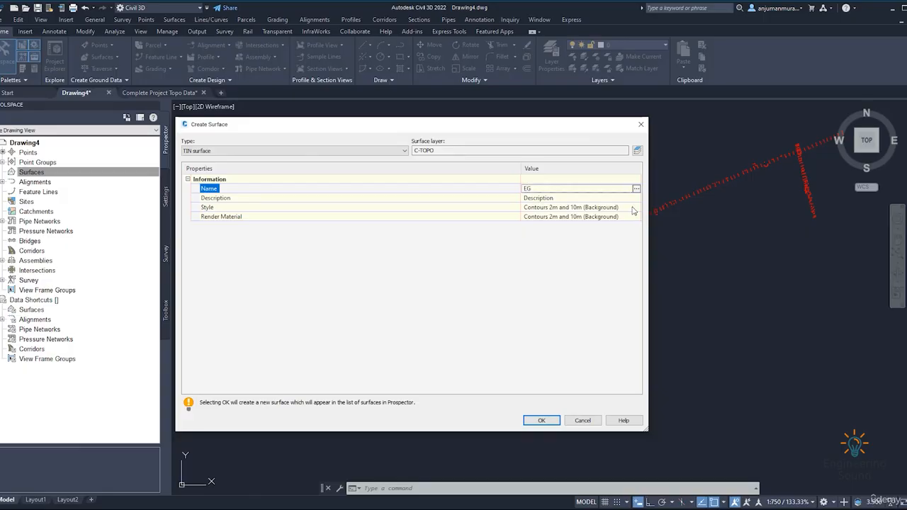
click(636, 207)
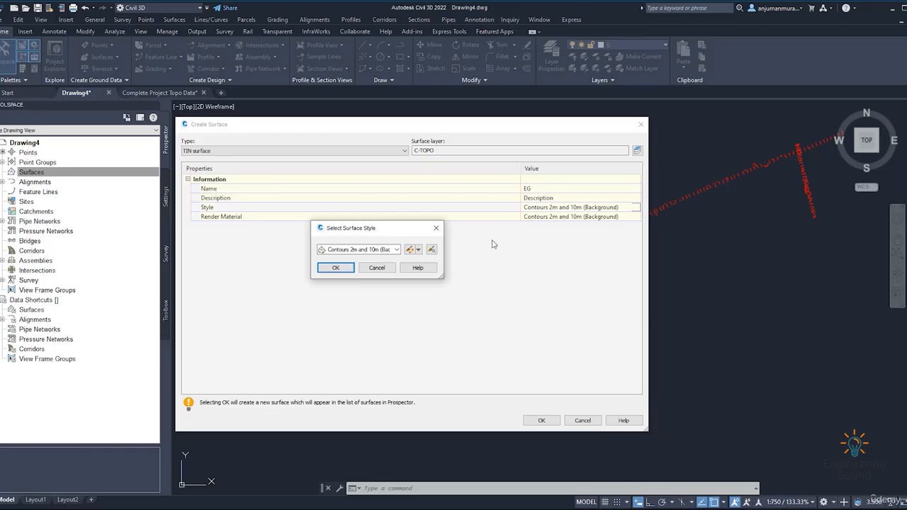
click(389, 250)
click(358, 283)
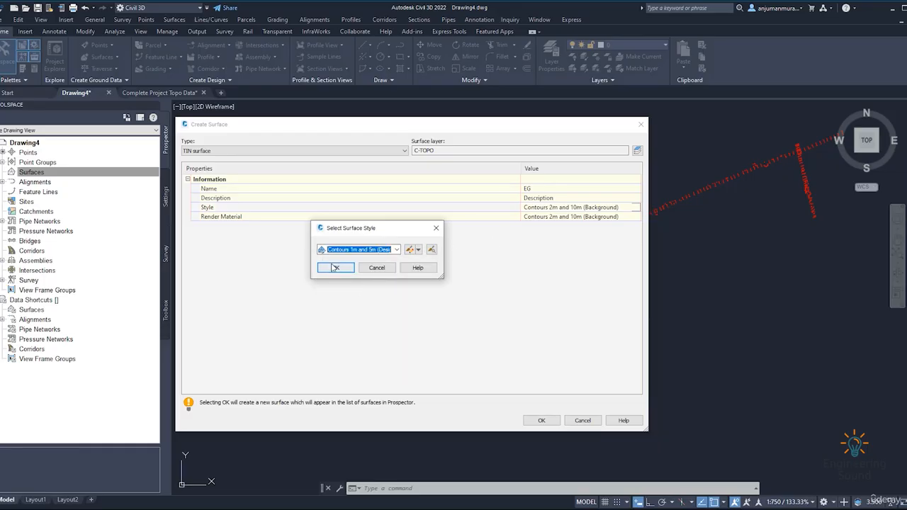
click(334, 267)
click(540, 420)
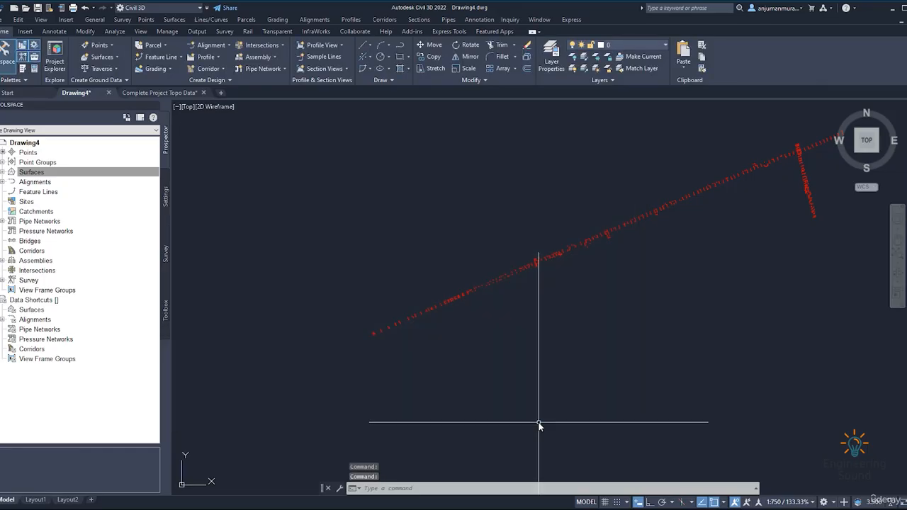
Add the Existing Data point group to the EG surface definition.
click(4, 173)
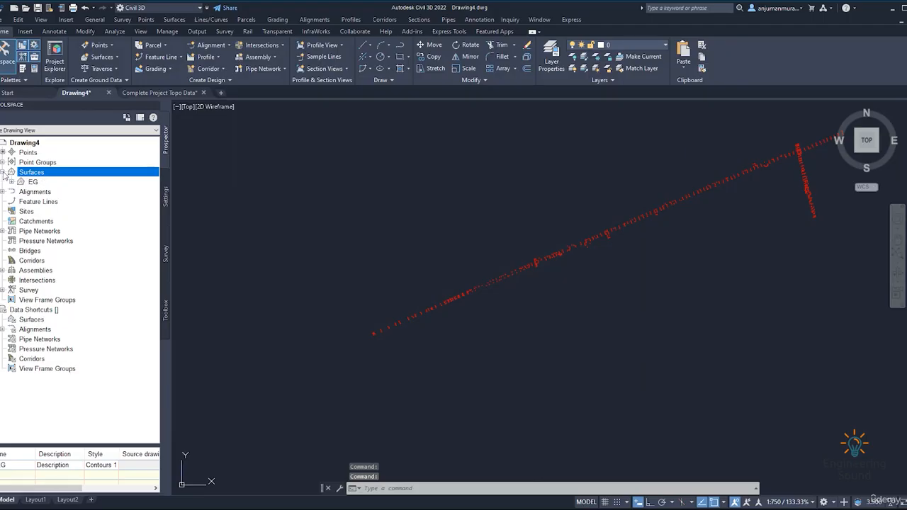
click(12, 182)
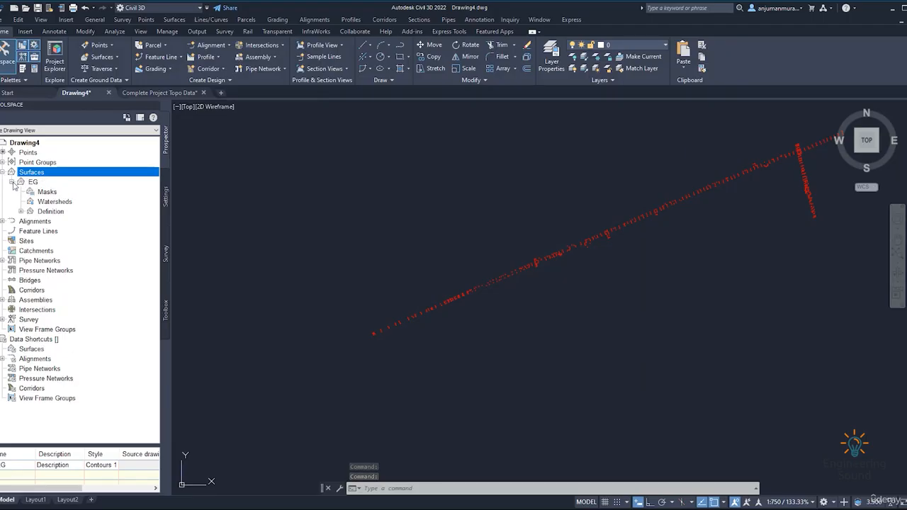
click(21, 212)
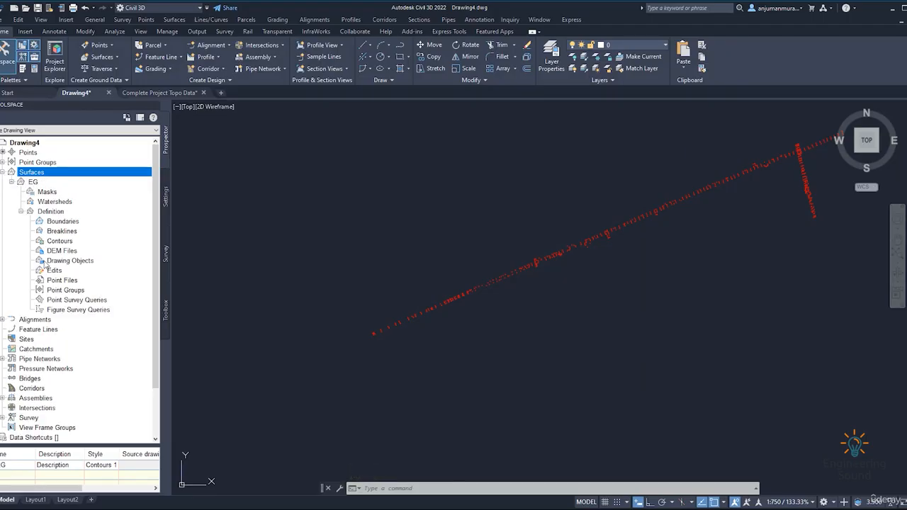
click(66, 290)
click(88, 296)
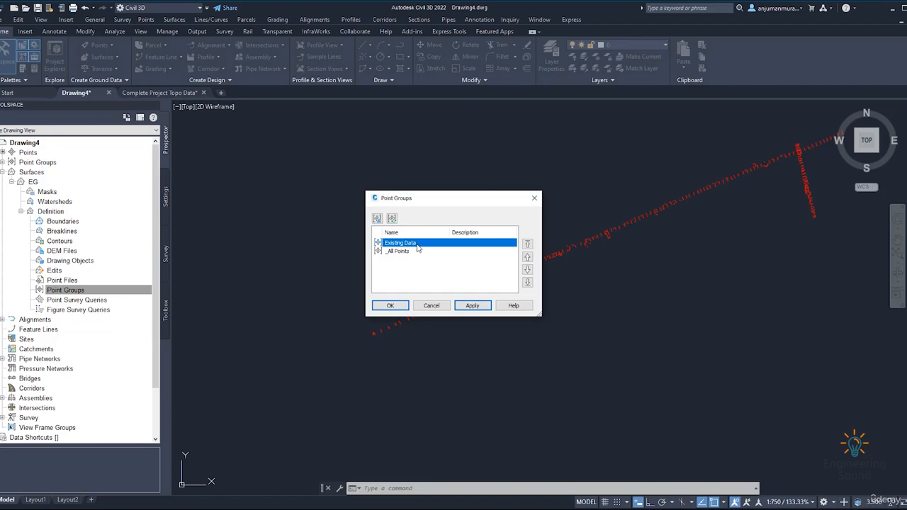
click(473, 306)
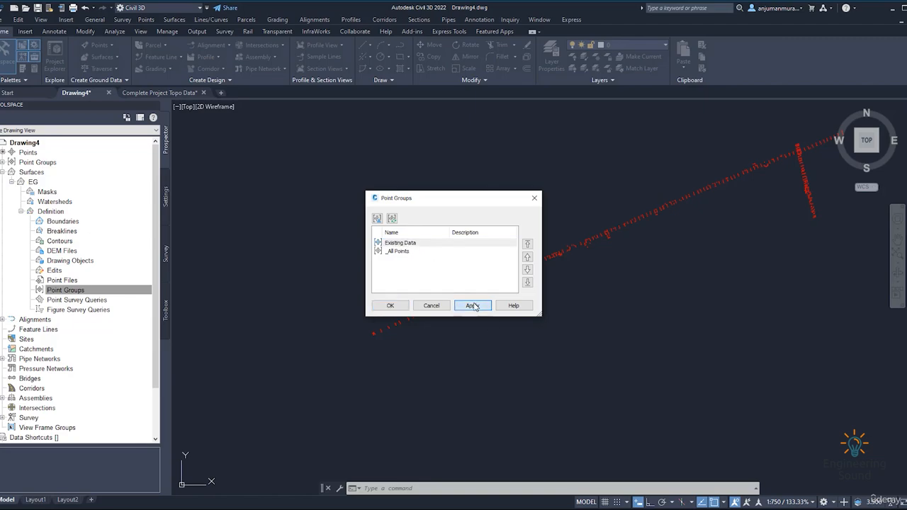
click(390, 305)
Examine the EG surface's contours and outer border along the main road and around the eastern branch.
scroll(630, 221, up, 1)
mouse_move(630, 220)
middle_down()
mouse_move(624, 239)
mouse_move(510, 270)
middle_up()
scroll(595, 241, up, 2)
scroll(595, 241, down, 2)
mouse_move(595, 241)
middle_down()
mouse_move(652, 247)
mouse_move(605, 247)
middle_up()
scroll(605, 245, up, 1)
scroll(397, 259, up, 2)
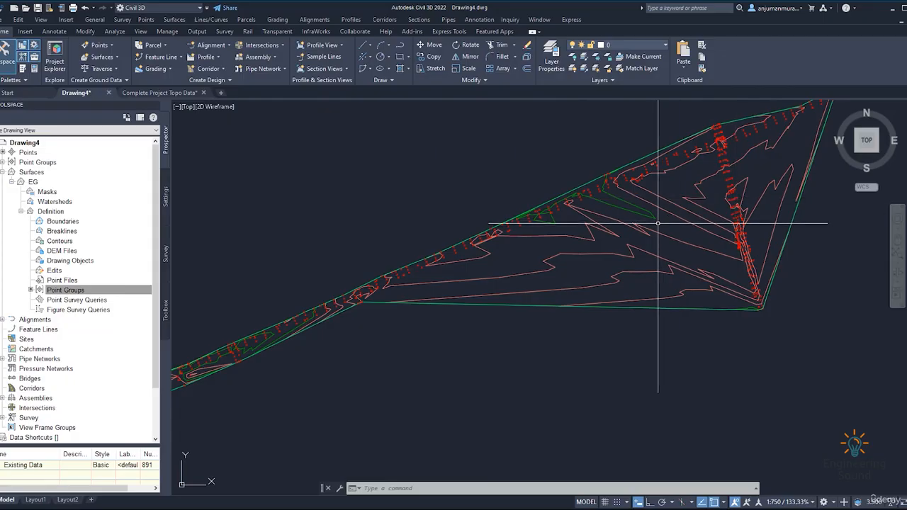
scroll(623, 287, down, 2)
scroll(707, 226, down, 2)
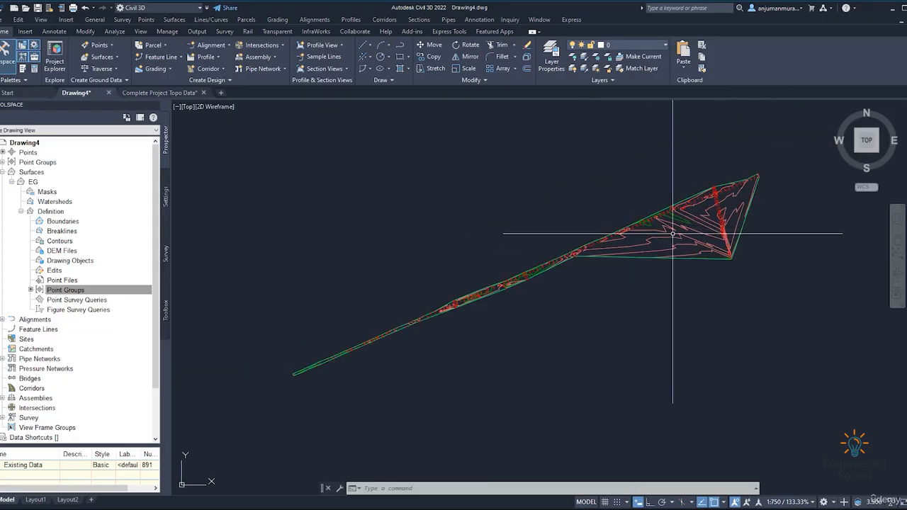
scroll(575, 239, up, 2)
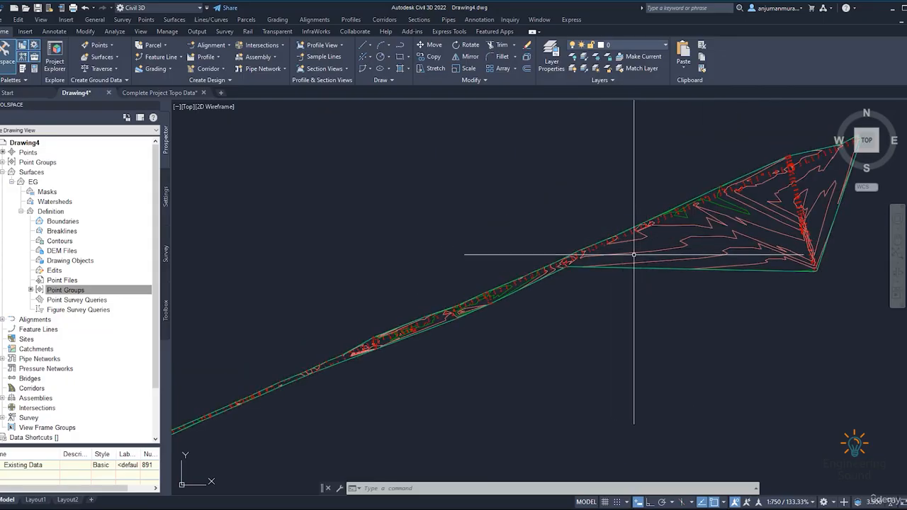
scroll(733, 230, up, 1)
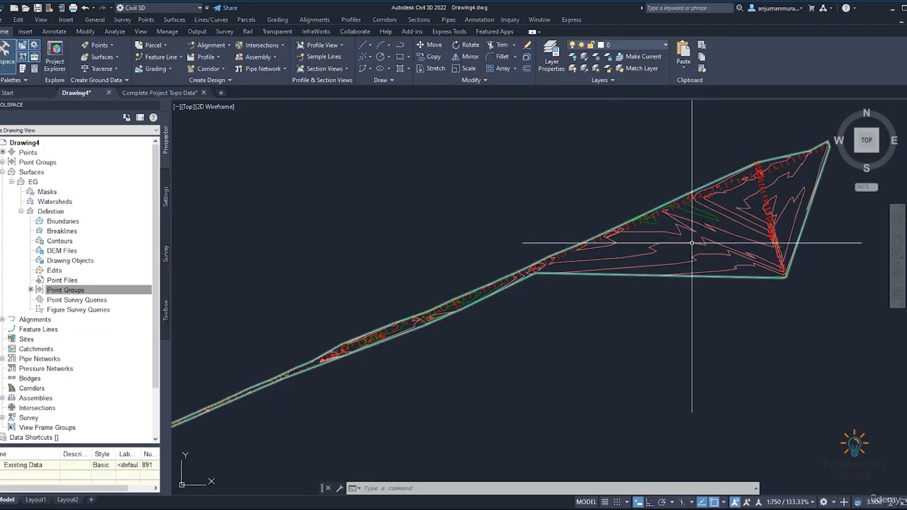
Edit the EG surface style's plan display to show triangles and hide the major and minor contours.
click(692, 243)
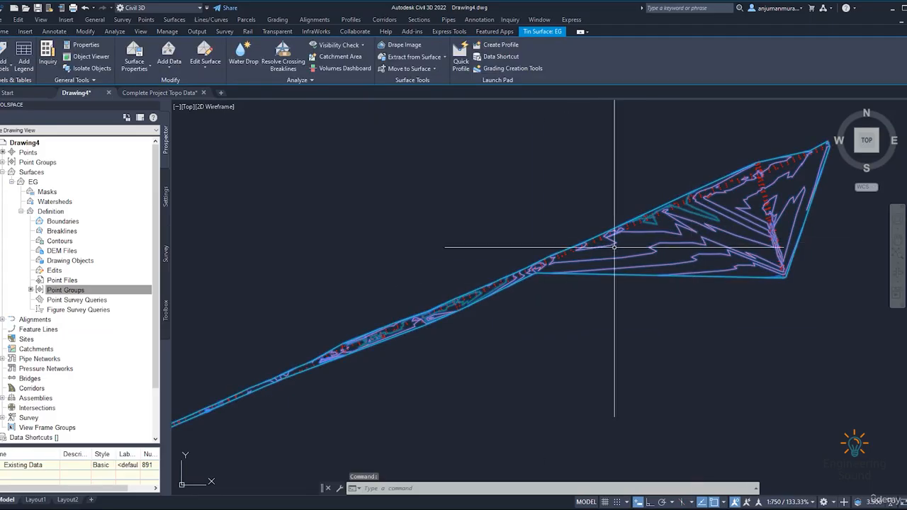
click(136, 68)
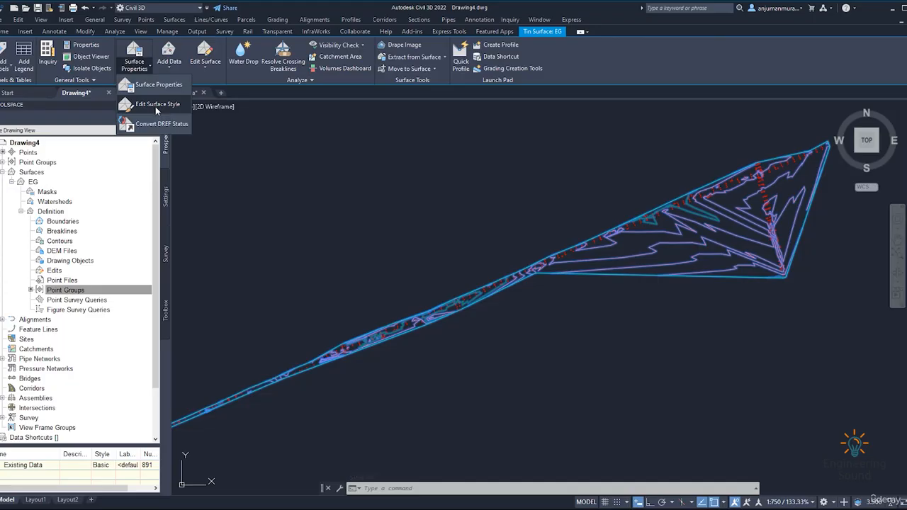
click(155, 107)
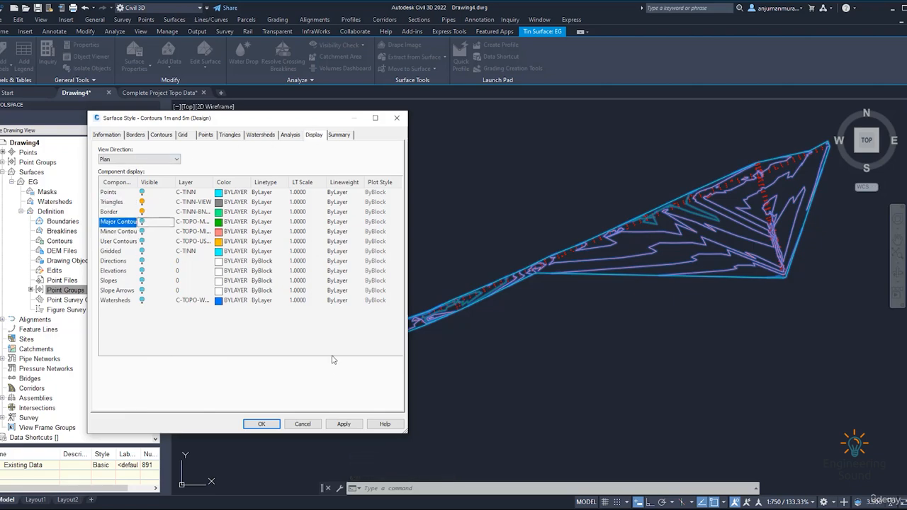
click(344, 424)
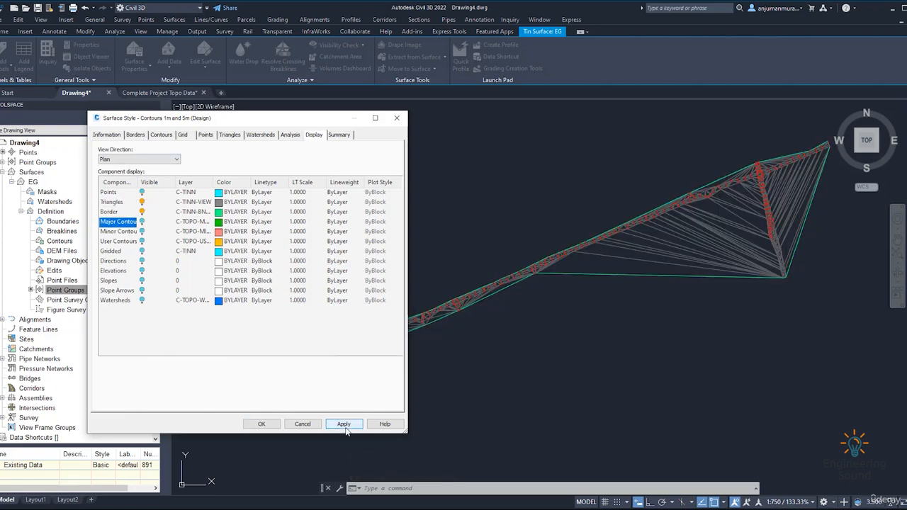
click(269, 425)
scroll(616, 221, up, 4)
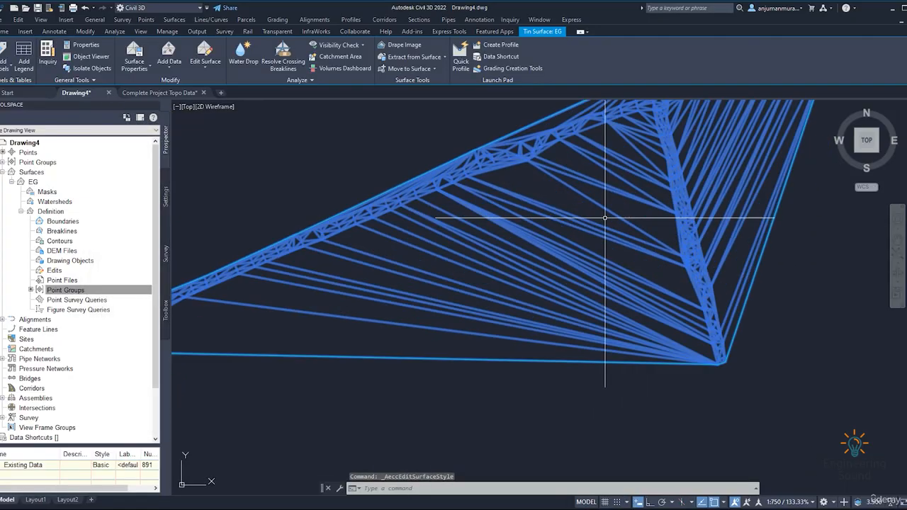
scroll(604, 218, down, 2)
key(Escape)
Delete the long EG surface triangle edges south of the main road, on both sides of the southward branch.
scroll(610, 222, up, 3)
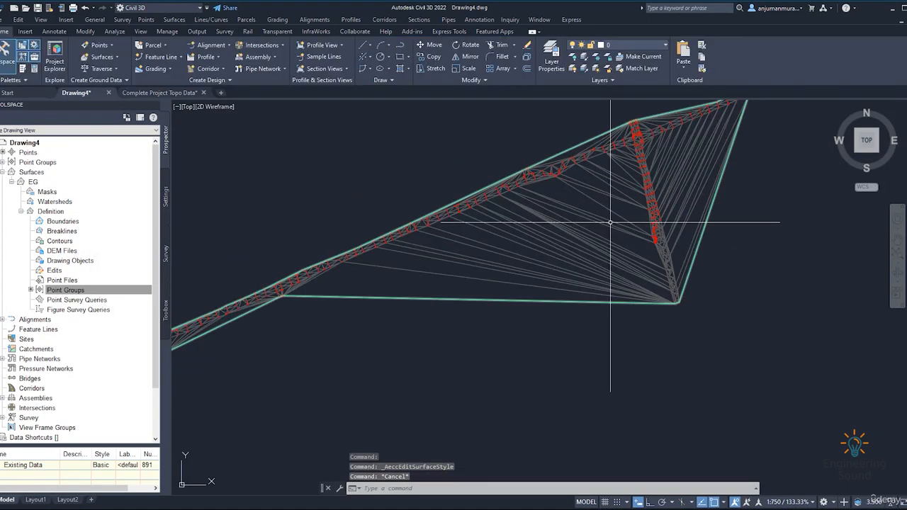
click(602, 220)
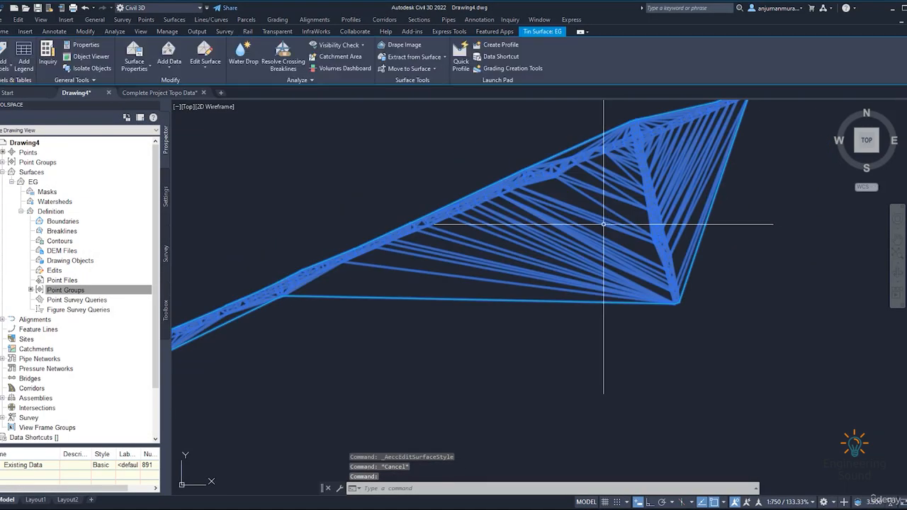
click(203, 70)
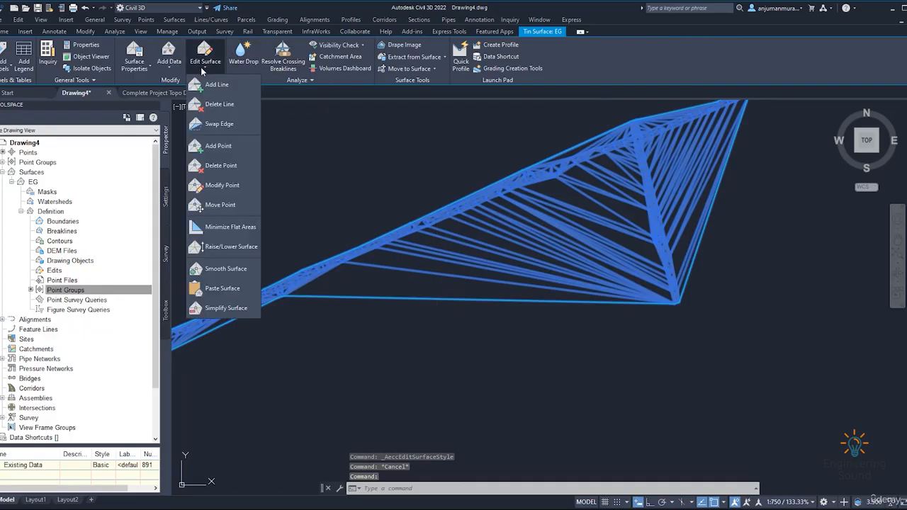
click(221, 105)
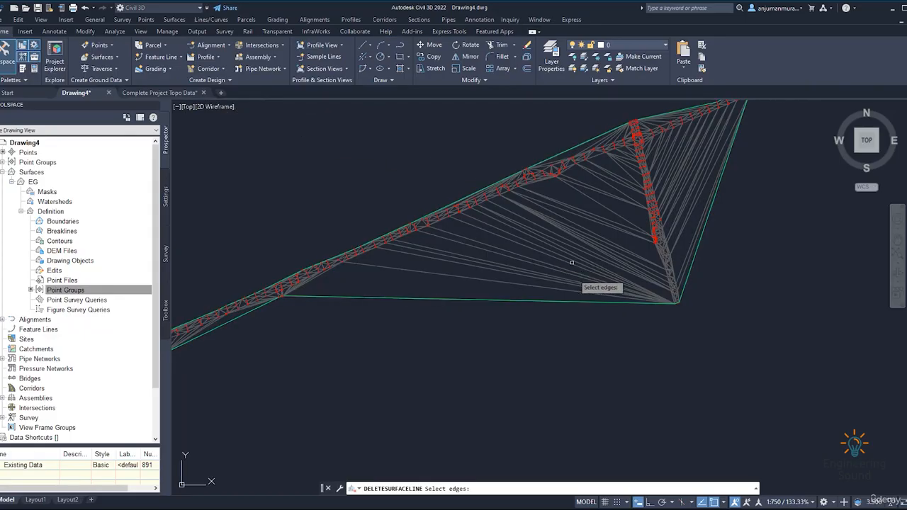
click(596, 327)
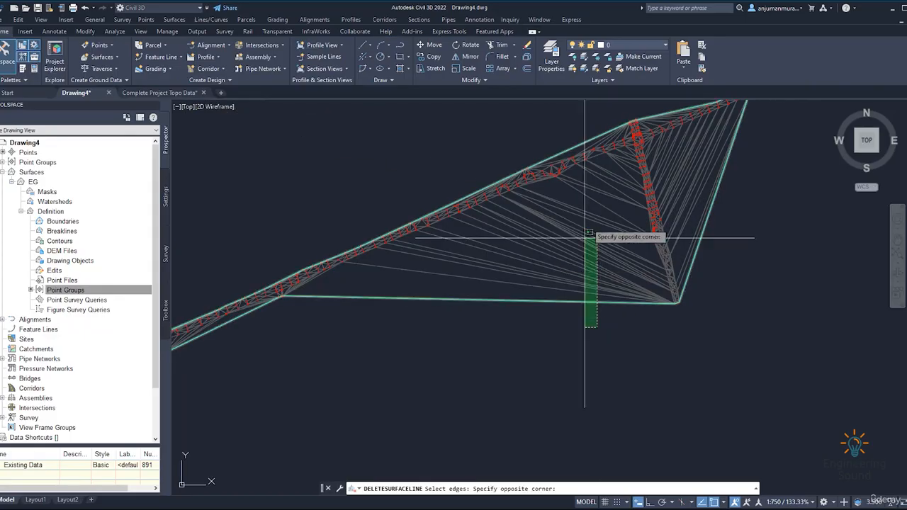
click(578, 183)
middle_drag(744, 188, 613, 244)
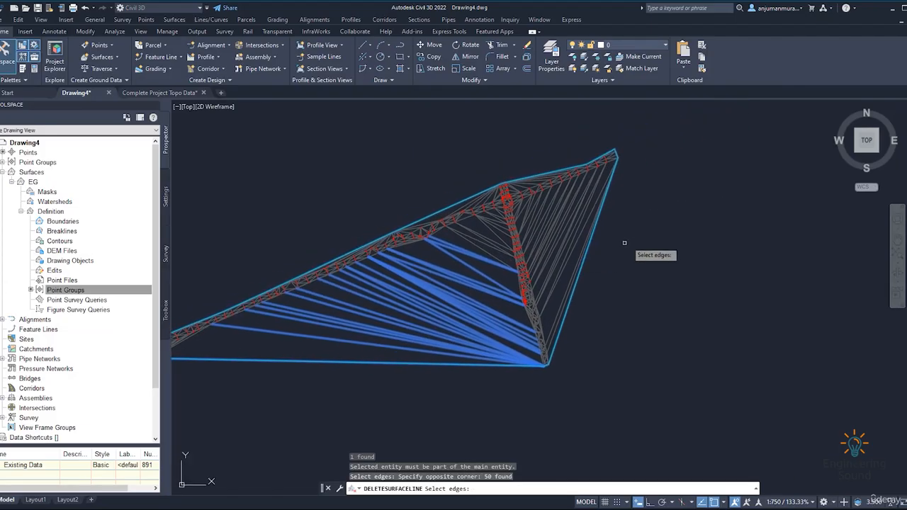
click(629, 239)
scroll(531, 203, up, 3)
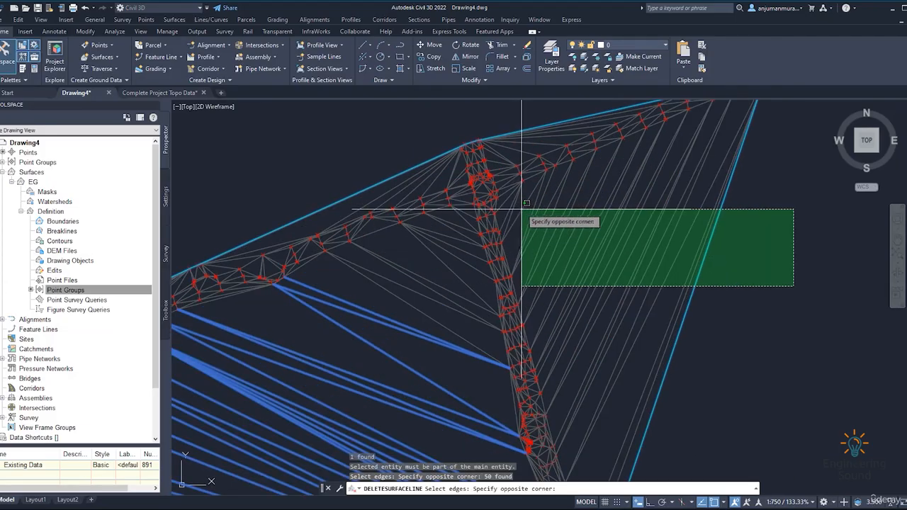
click(517, 198)
scroll(517, 196, up, 2)
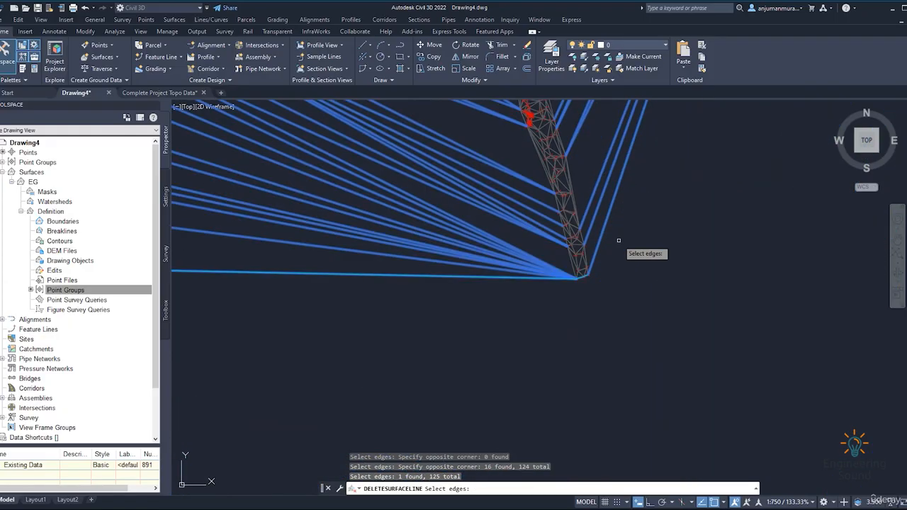
scroll(618, 213, down, 4)
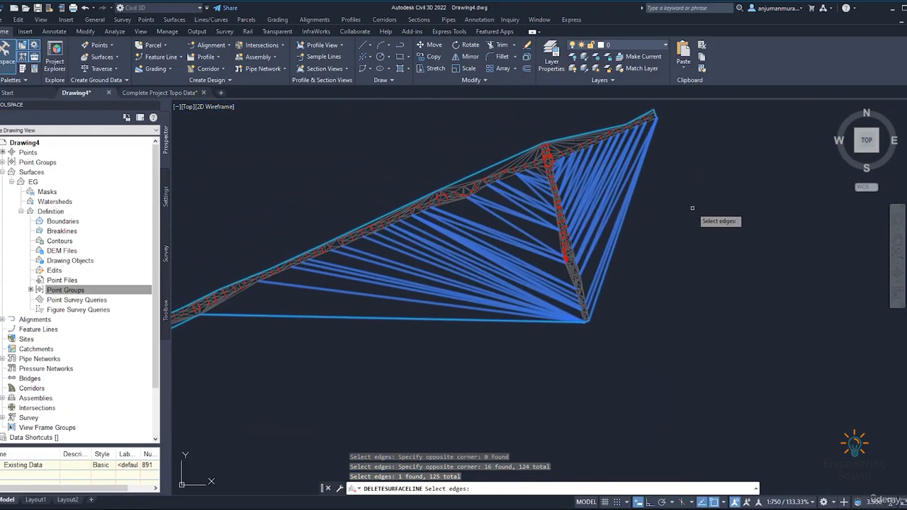
key(Return)
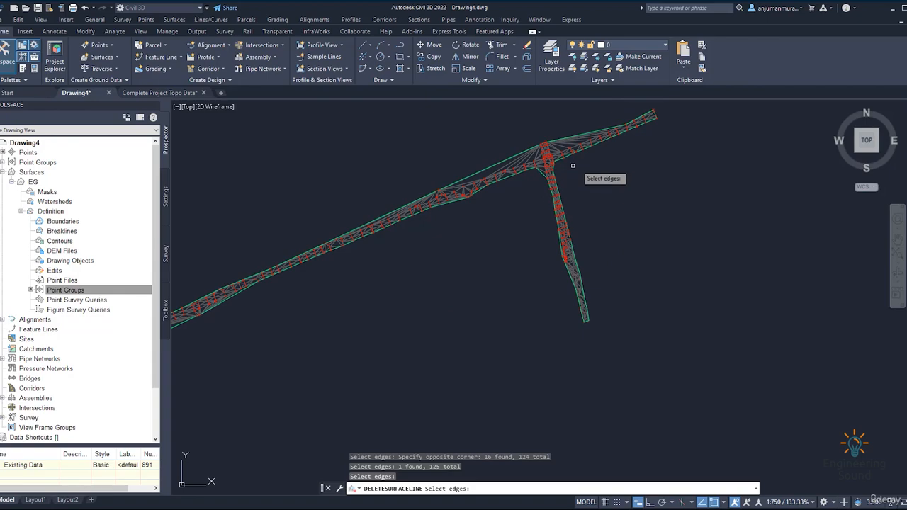
Delete the long surface edges fanning out north of the main road on both sides of the branch junction.
scroll(573, 166, down, 3)
scroll(568, 160, up, 3)
scroll(560, 241, up, 2)
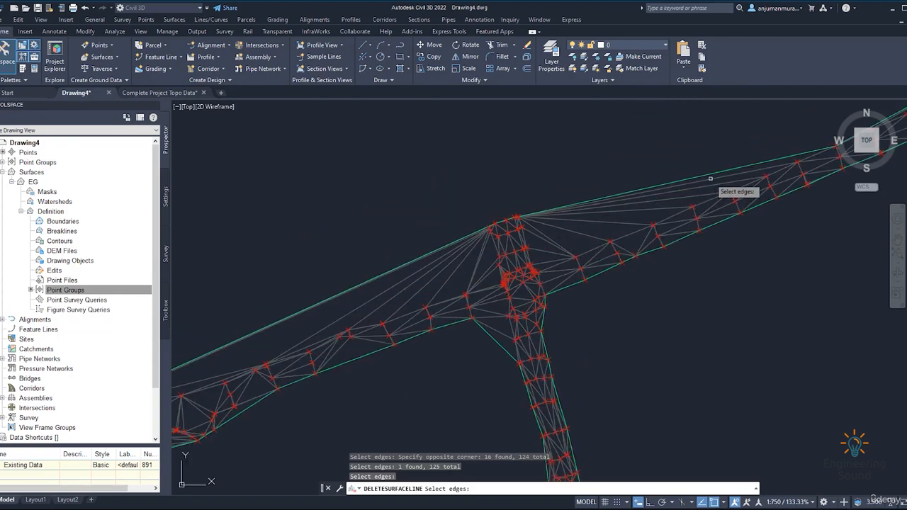
click(710, 178)
click(684, 191)
click(635, 190)
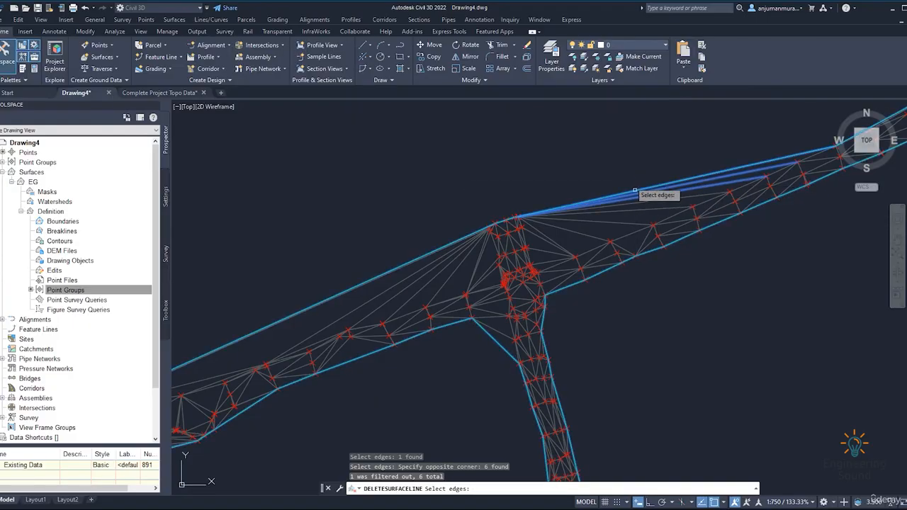
click(629, 172)
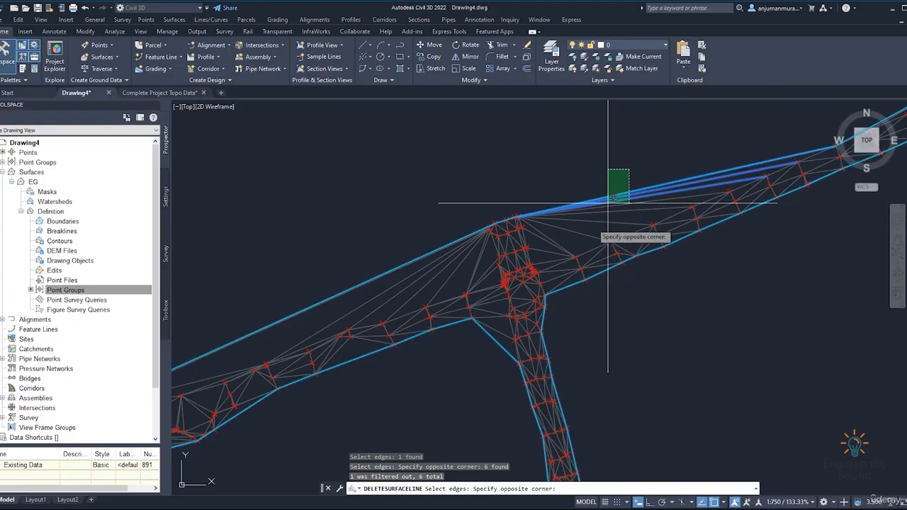
click(542, 240)
click(358, 245)
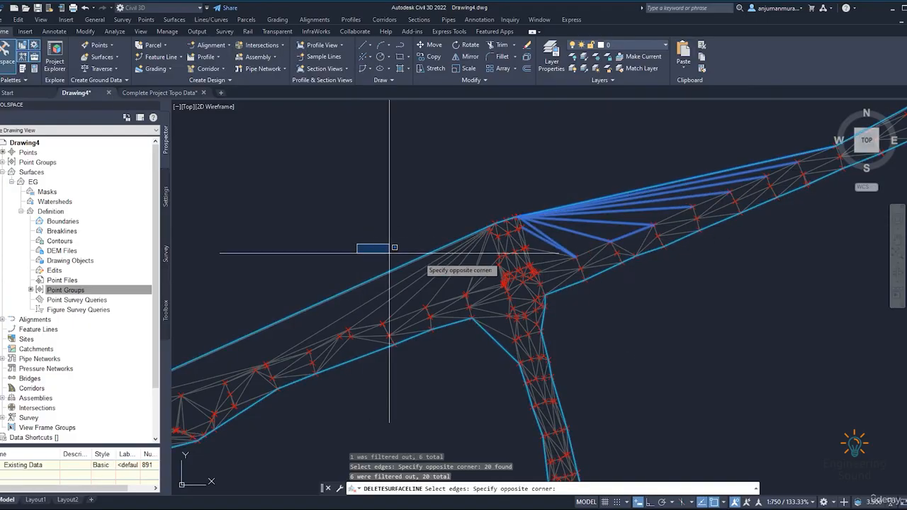
click(473, 269)
click(485, 259)
click(411, 192)
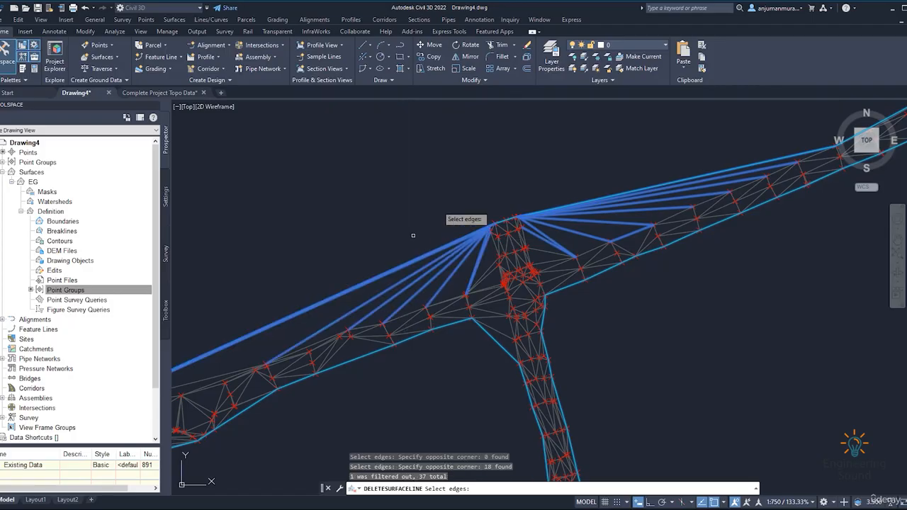
key(Return)
Delete the long, thin surface edges along the main road's northern side, southwest of the widened stretch before the junction.
scroll(502, 194, down, 5)
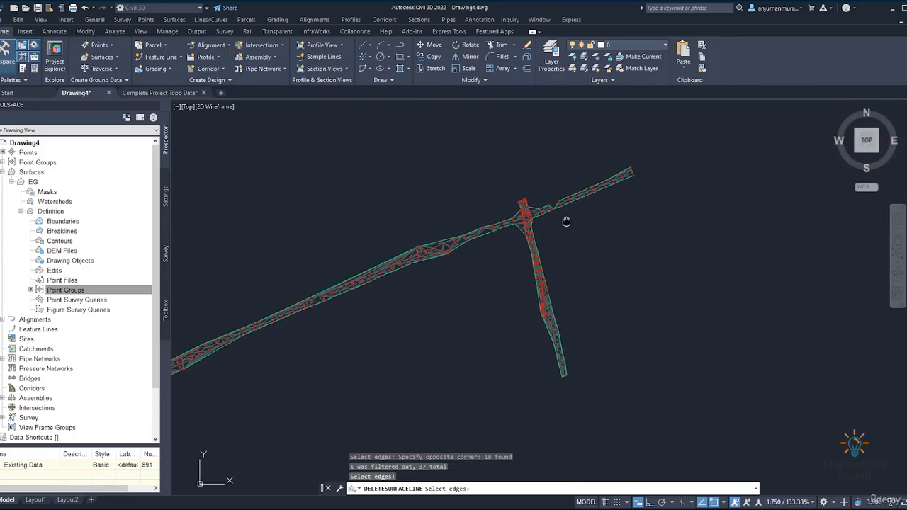
scroll(670, 196, down, 2)
scroll(669, 196, up, 5)
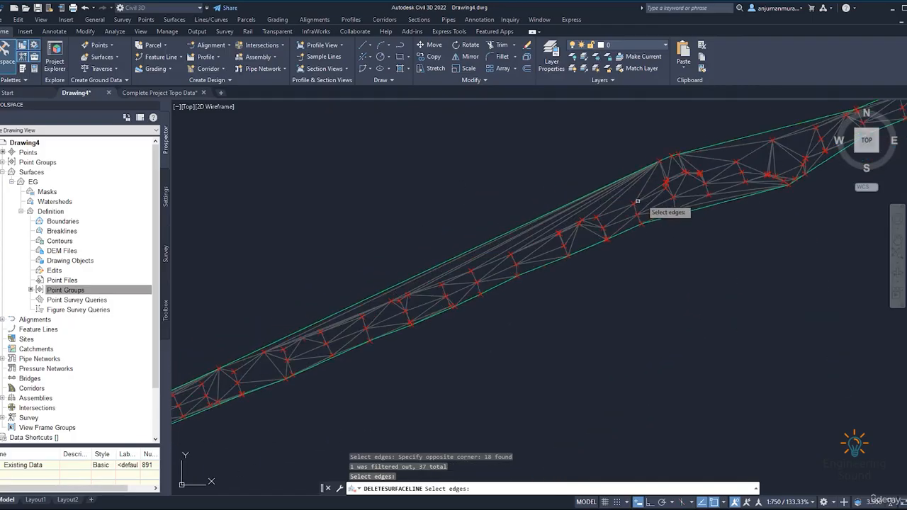
click(654, 165)
click(546, 216)
scroll(547, 215, down, 5)
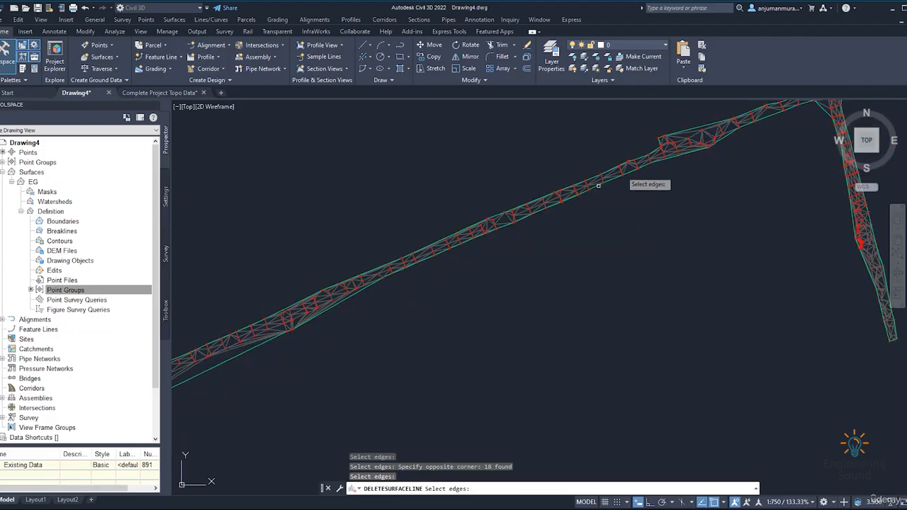
middle_drag(630, 189, 564, 206)
scroll(668, 211, down, 2)
middle_drag(666, 212, 607, 237)
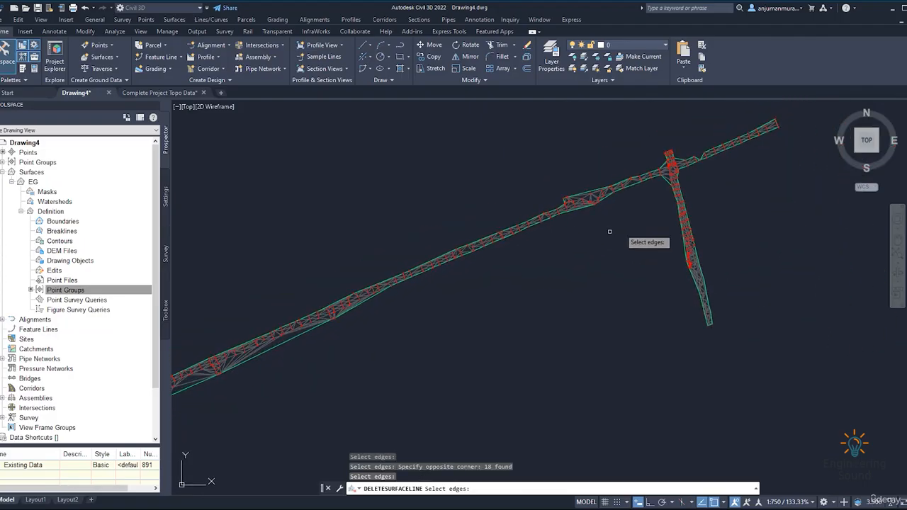
Edit the EG surface style's plan display to hide the triangles and show the major and minor contours.
click(99, 288)
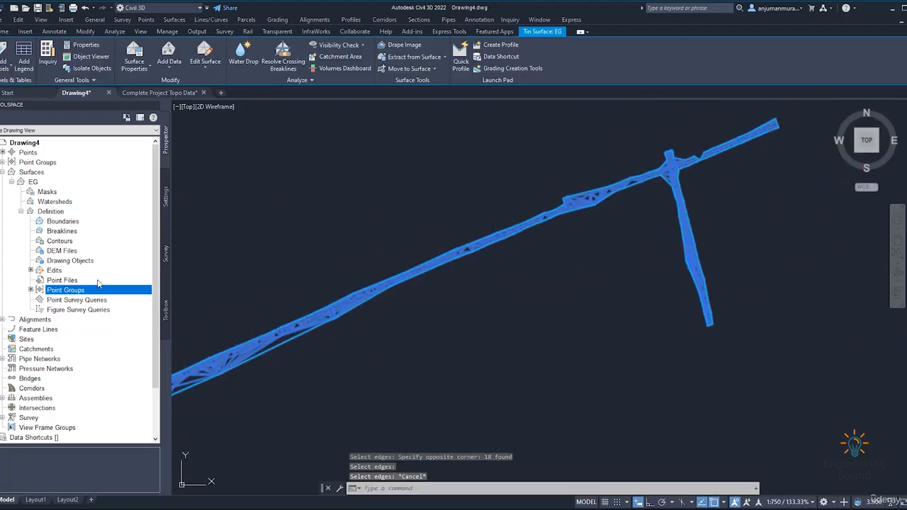
click(151, 69)
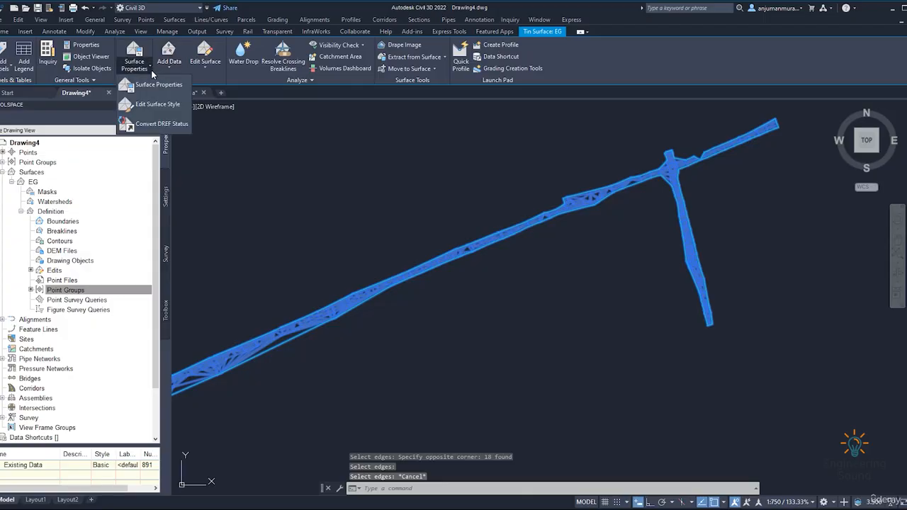
click(166, 104)
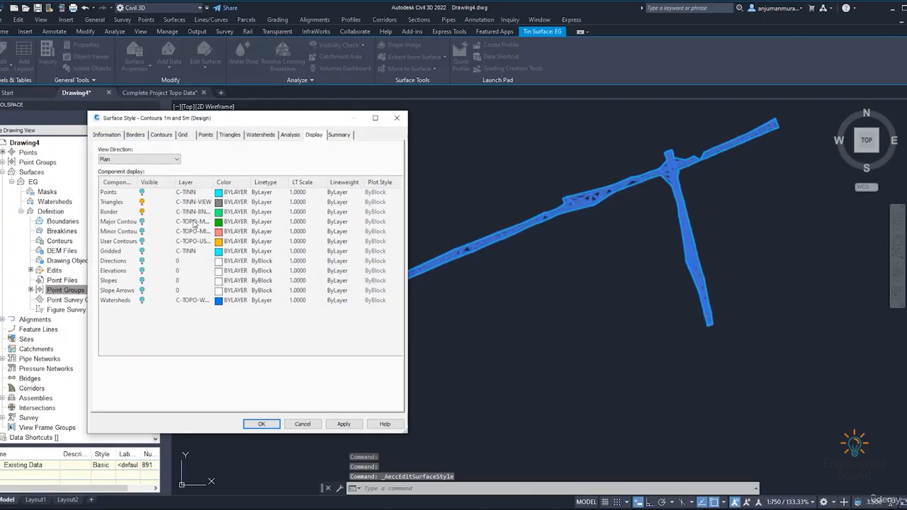
click(141, 221)
click(142, 232)
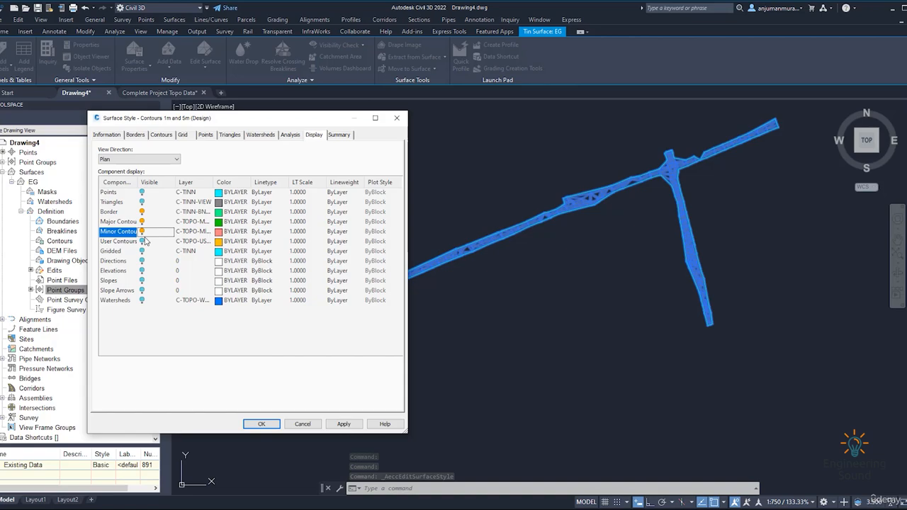
click(343, 425)
click(261, 423)
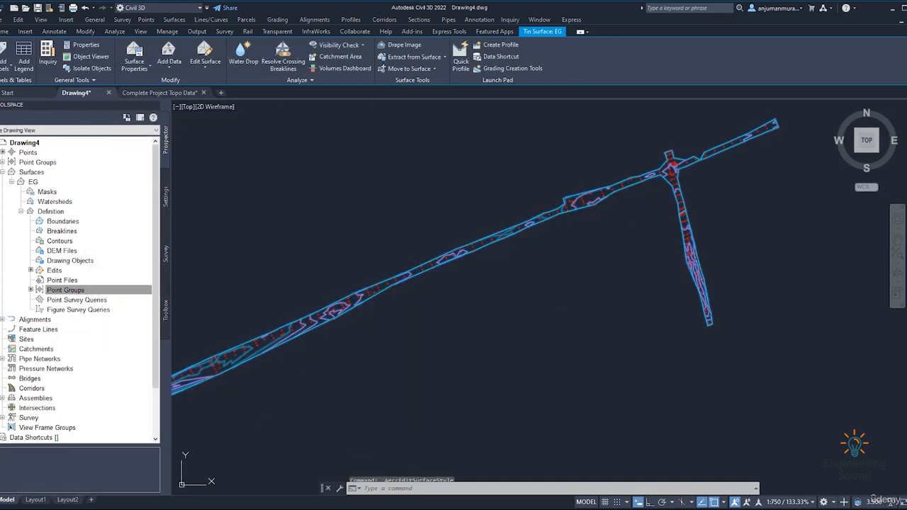
Set the EG surface style's contour intervals to 0.2 m minor and 1 m major.
scroll(452, 274, up, 4)
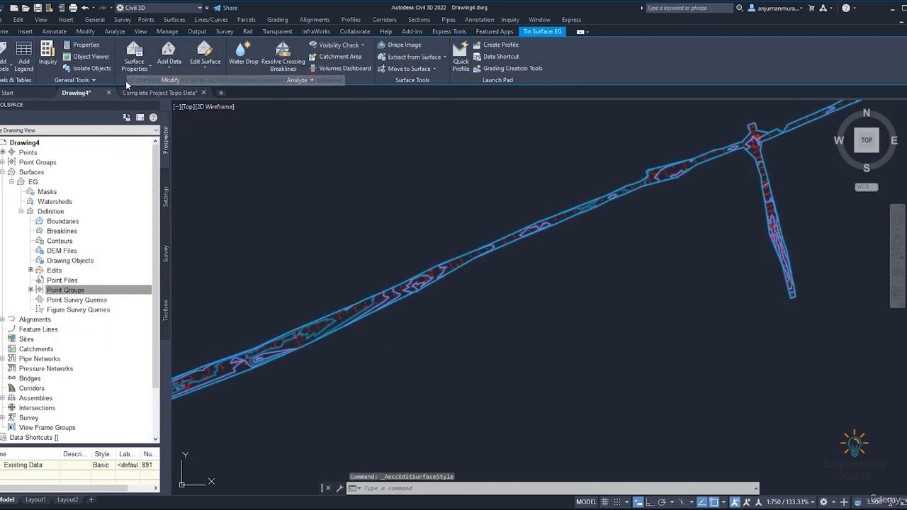
click(151, 67)
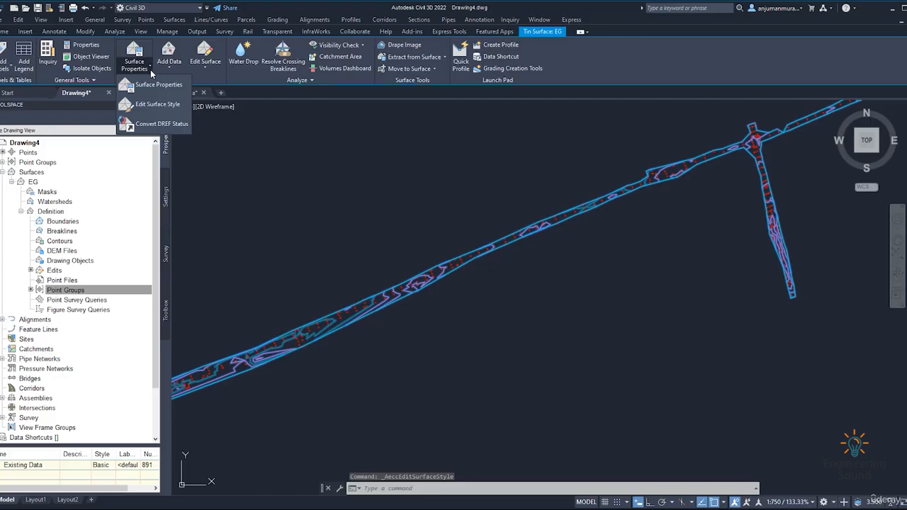
click(161, 104)
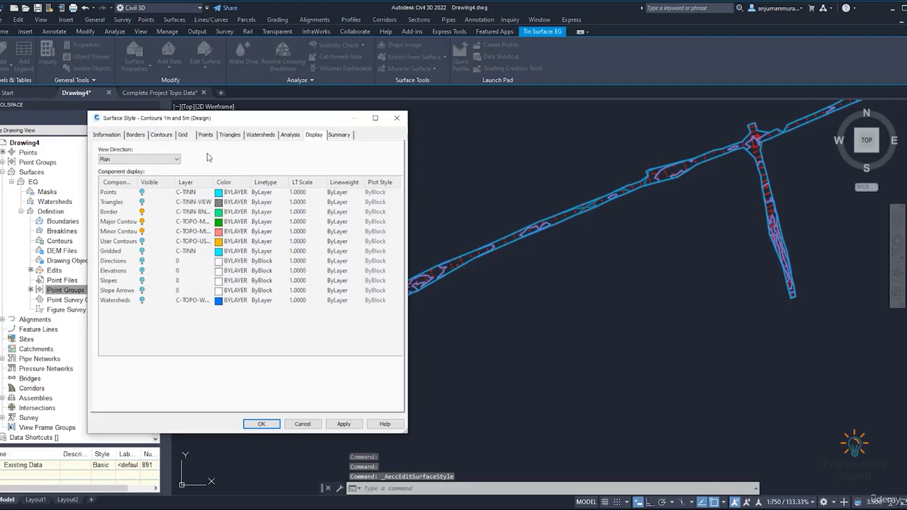
click(161, 135)
click(105, 191)
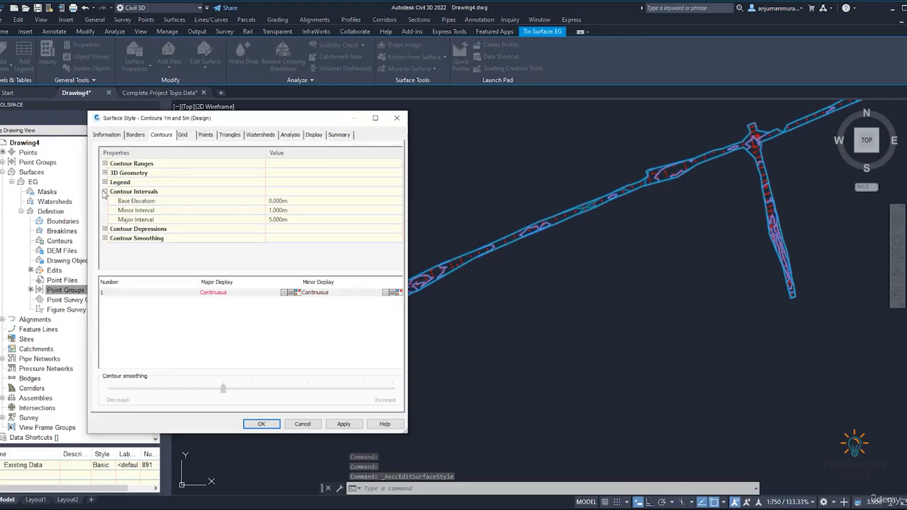
click(306, 211)
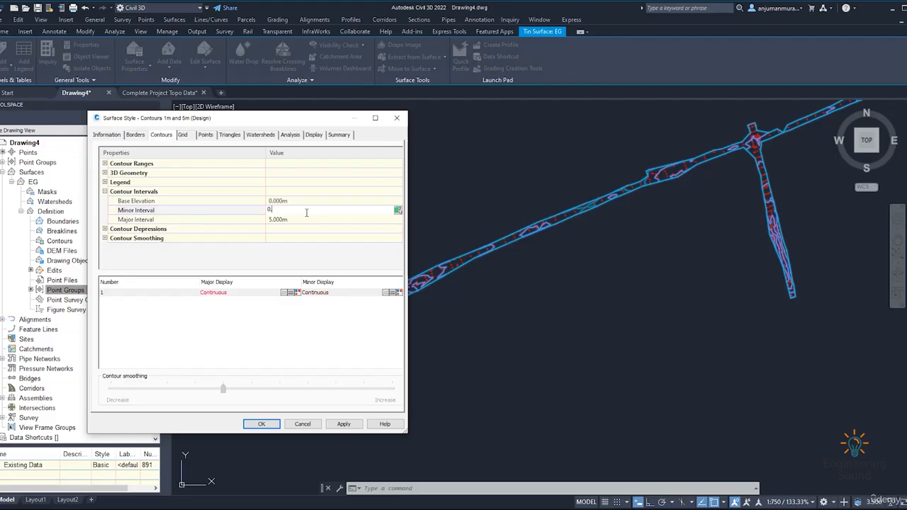
key(Tab)
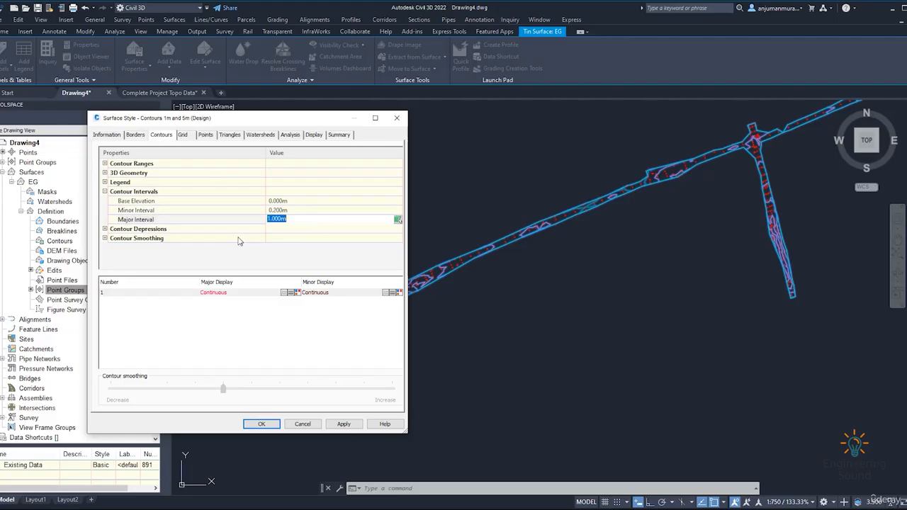
Enable contour smoothing in the EG surface style with the Add vertices type, raise smoothing to the maximum and apply the style.
click(105, 238)
click(283, 250)
click(282, 250)
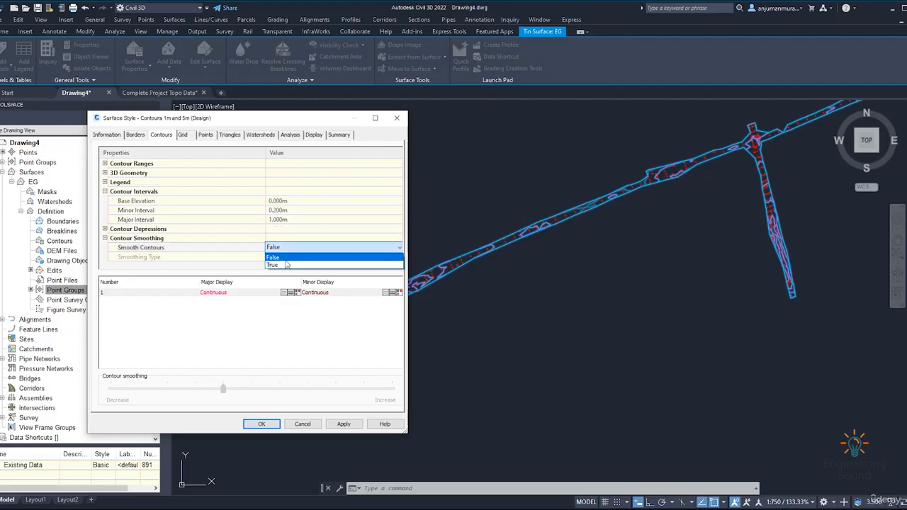
click(285, 265)
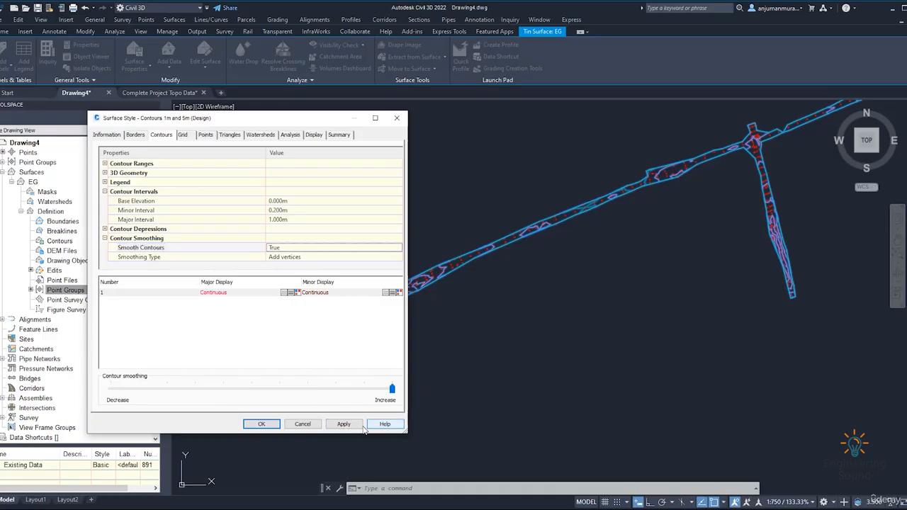
click(343, 424)
click(261, 423)
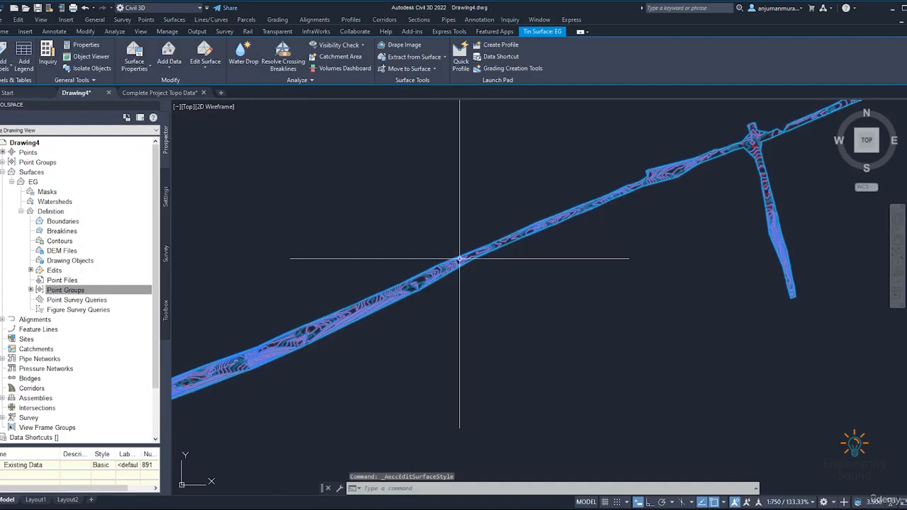
Examine the smoothed contours of the EG surface along the main road.
scroll(530, 227, up, 3)
middle_drag(560, 219, 627, 199)
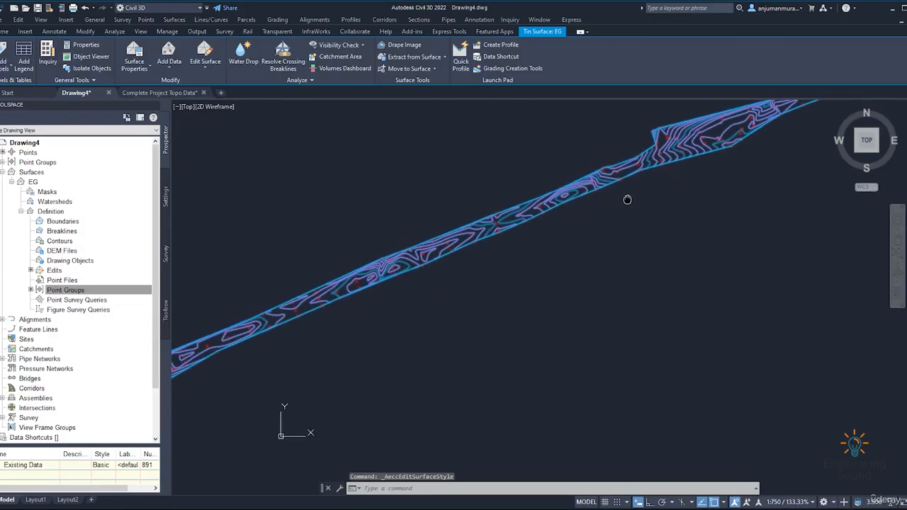
scroll(627, 199, down, 2)
scroll(537, 236, up, 5)
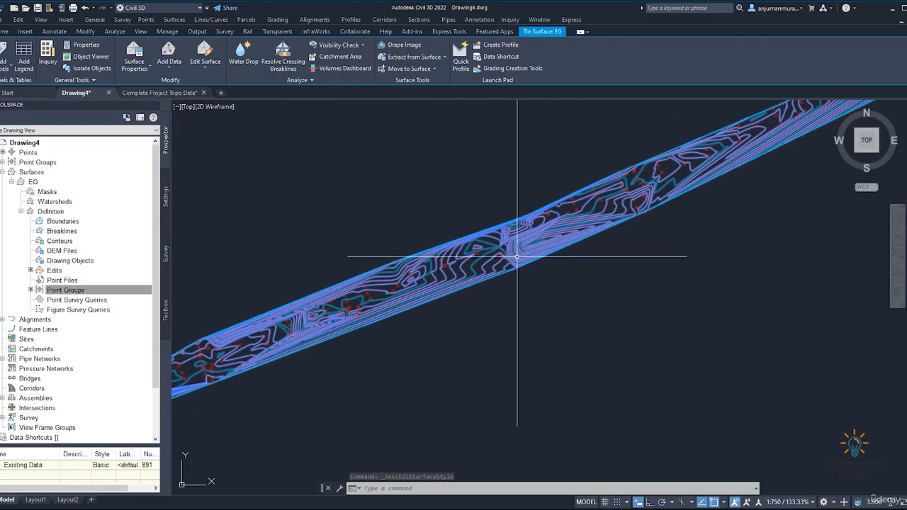